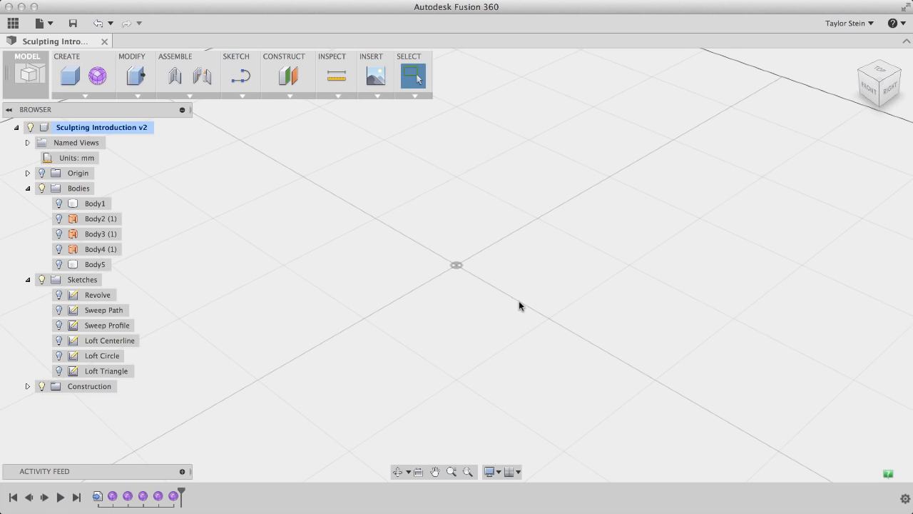
- Create a new design and insert UtilityKnife.jpg from the Desktop as an attached canvas on the vertical origin plane facing the right view
{"action": "left_click", "coordinate": [45, 28]}
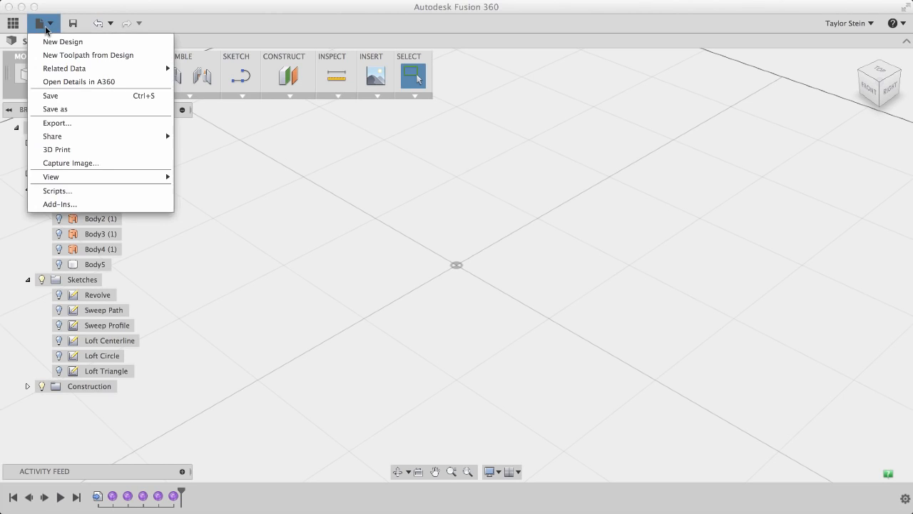
{"action": "left_click", "coordinate": [54, 42]}
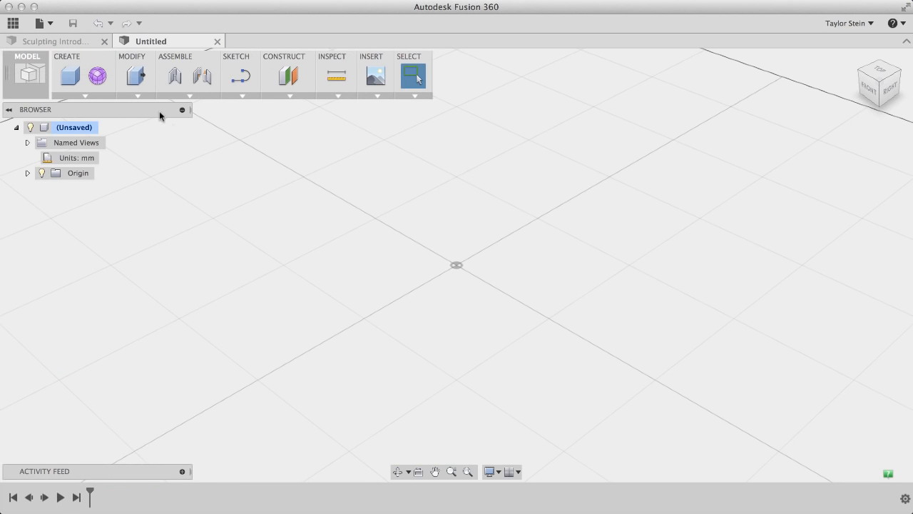
{"action": "left_click", "coordinate": [379, 97]}
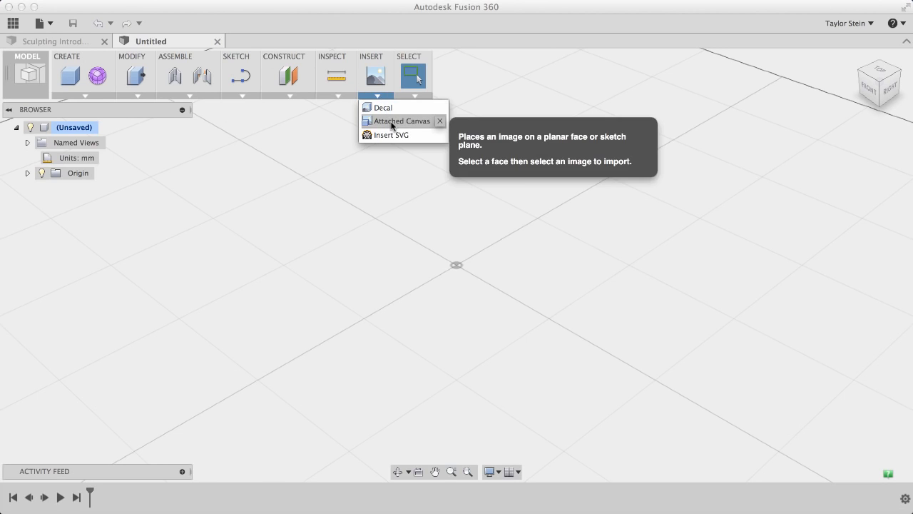
{"action": "left_click", "coordinate": [417, 120]}
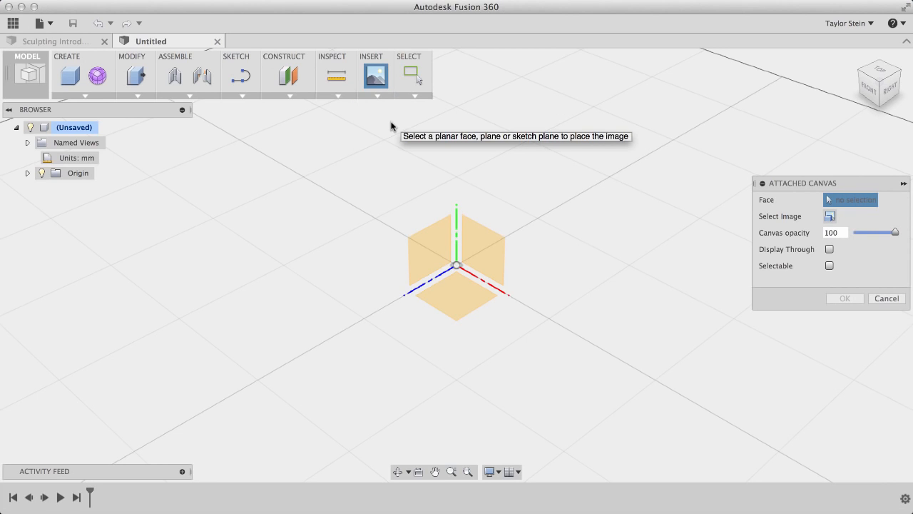
{"action": "left_click", "coordinate": [437, 242]}
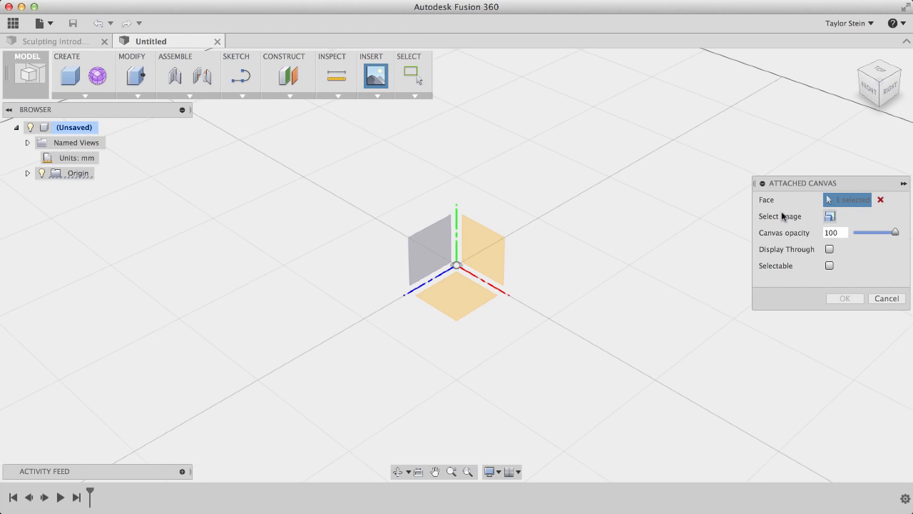
{"action": "left_click", "coordinate": [829, 217]}
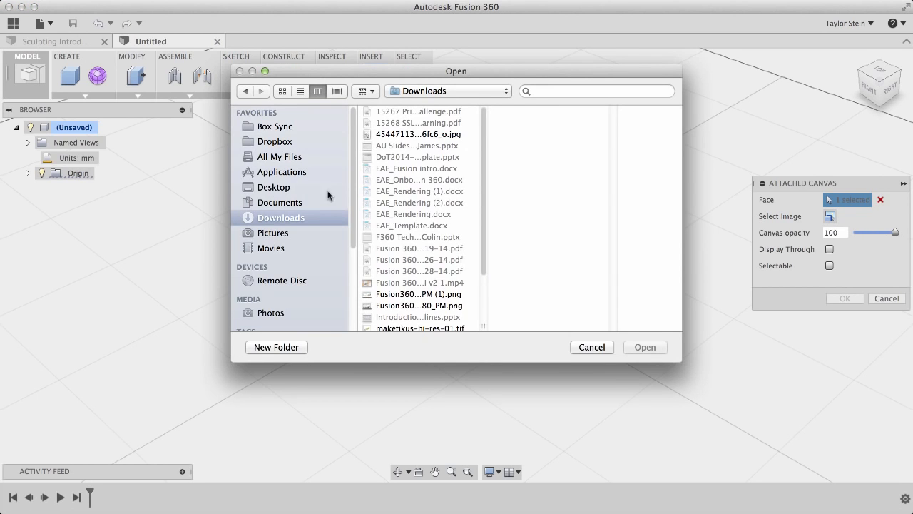
{"action": "left_click", "coordinate": [316, 187]}
{"action": "left_click", "coordinate": [386, 135]}
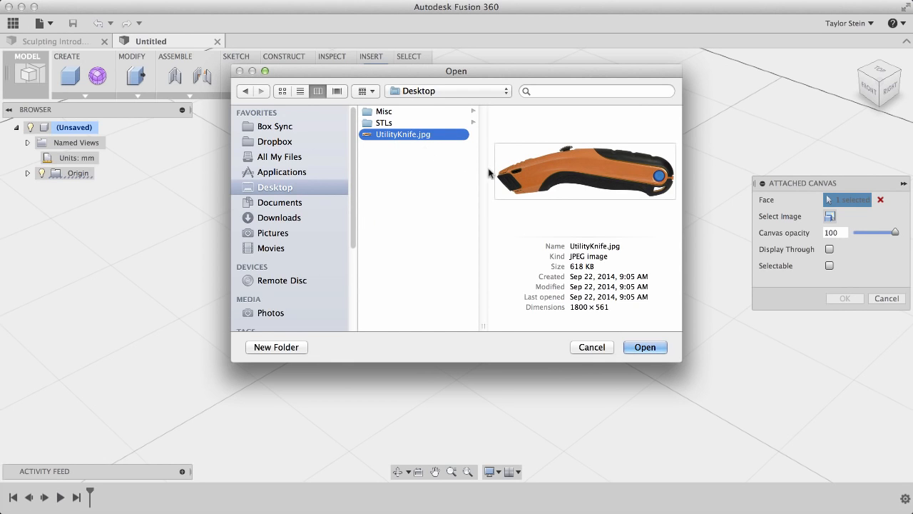
{"action": "left_click", "coordinate": [648, 347]}
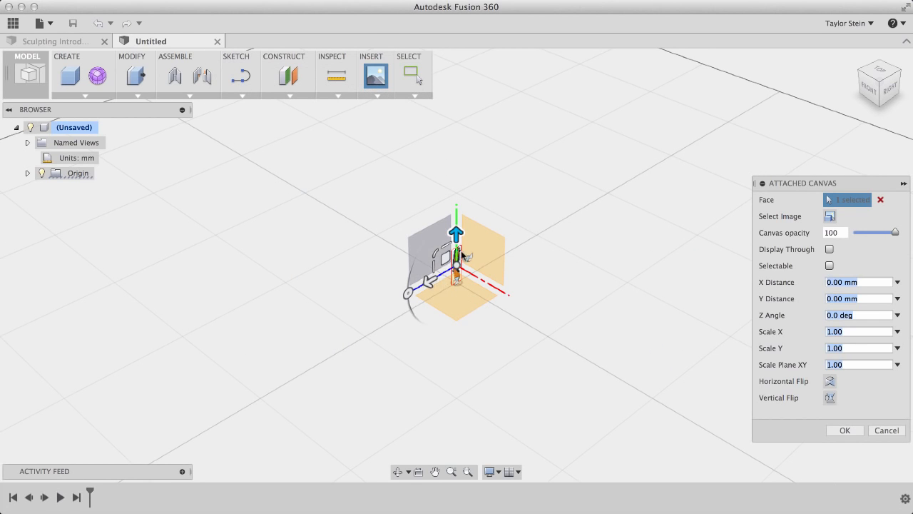
- Rotate the knife canvas by -90 degrees so it lies horizontally and scale it uniformly by about 10
{"action": "left_click_drag", "start_coordinate": [409, 297], "coordinate": [456, 217]}
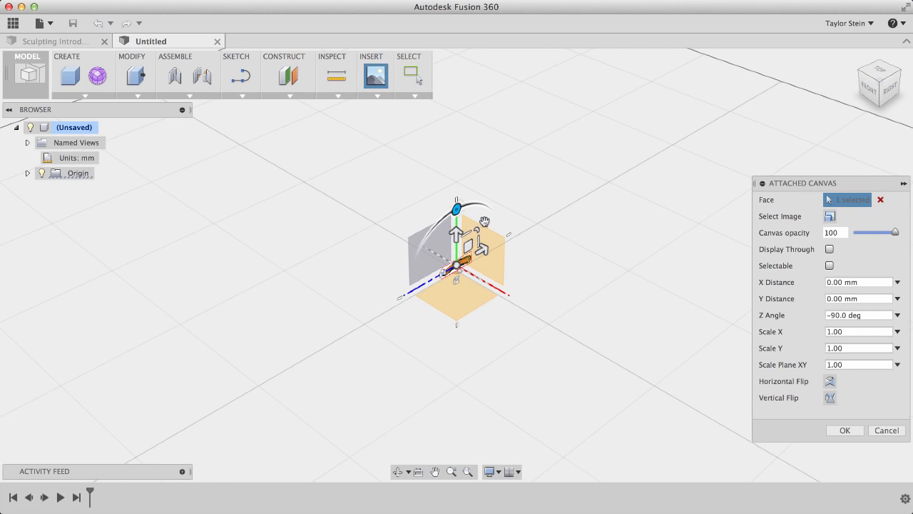
{"action": "left_click_drag", "start_coordinate": [465, 246], "coordinate": [596, 78]}
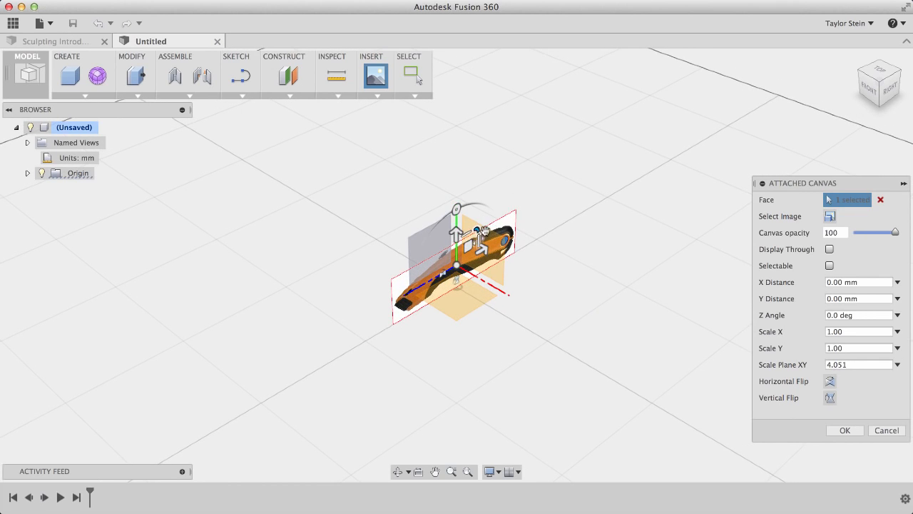
{"action": "left_click_drag", "start_coordinate": [521, 175], "coordinate": [518, 179]}
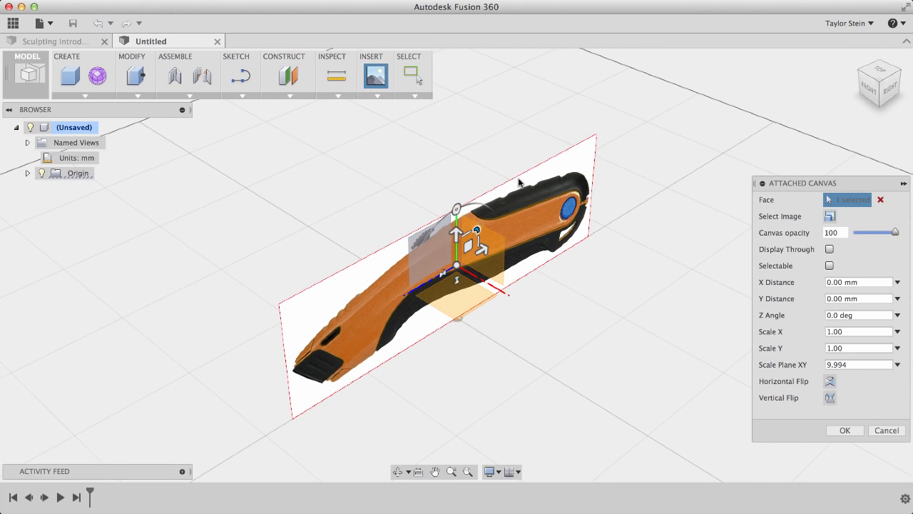
- Set the canvas opacity to 85, enable Display Through and finish placing the canvas
{"action": "left_click", "coordinate": [841, 232]}
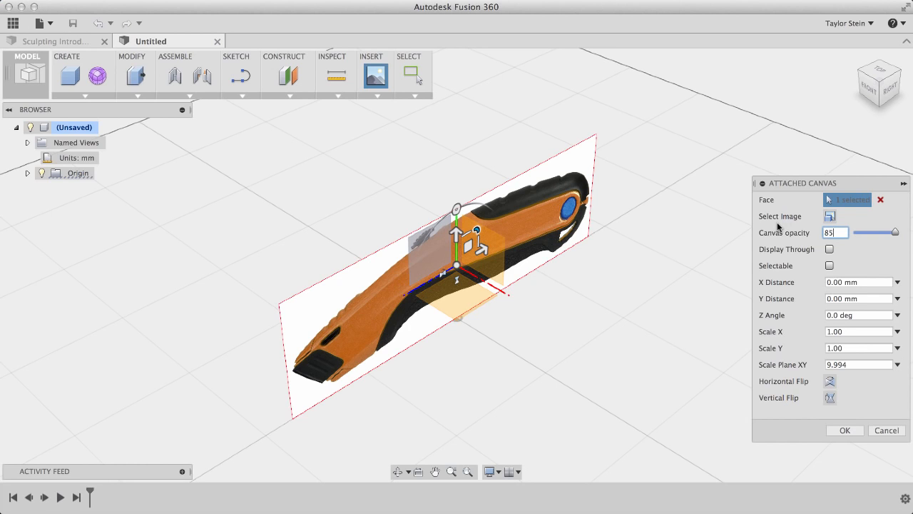
{"action": "left_click", "coordinate": [829, 249]}
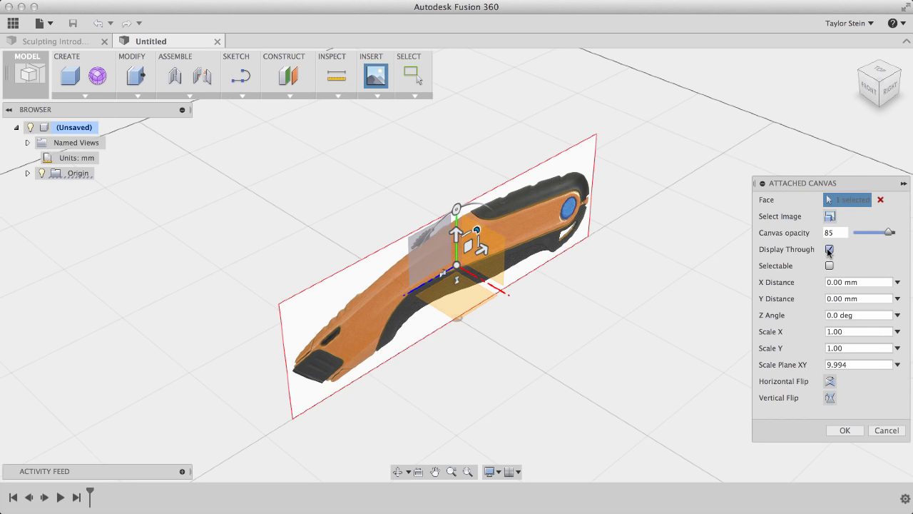
{"action": "left_click", "coordinate": [855, 429]}
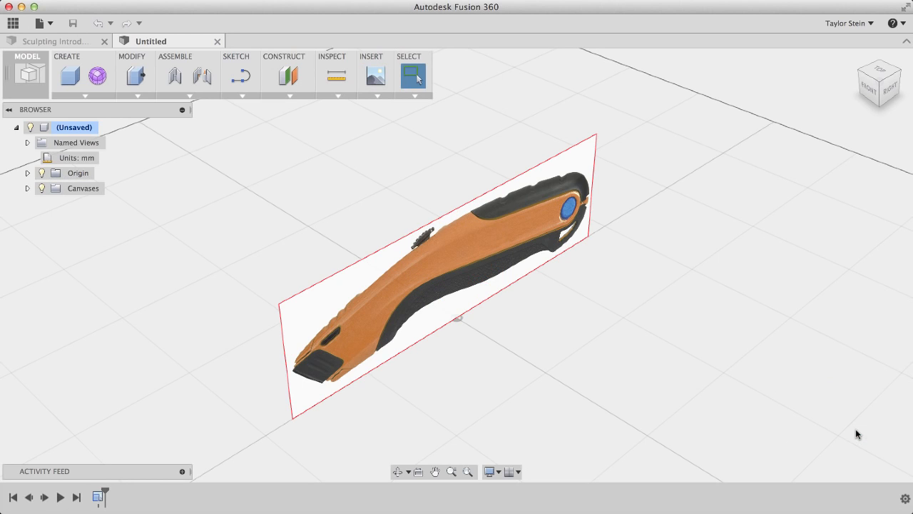
- Calibrate the UtilityKnife canvas in the right view, setting the distance from the knife's front tip to its rear end to 180 mm
{"action": "left_click", "coordinate": [28, 188]}
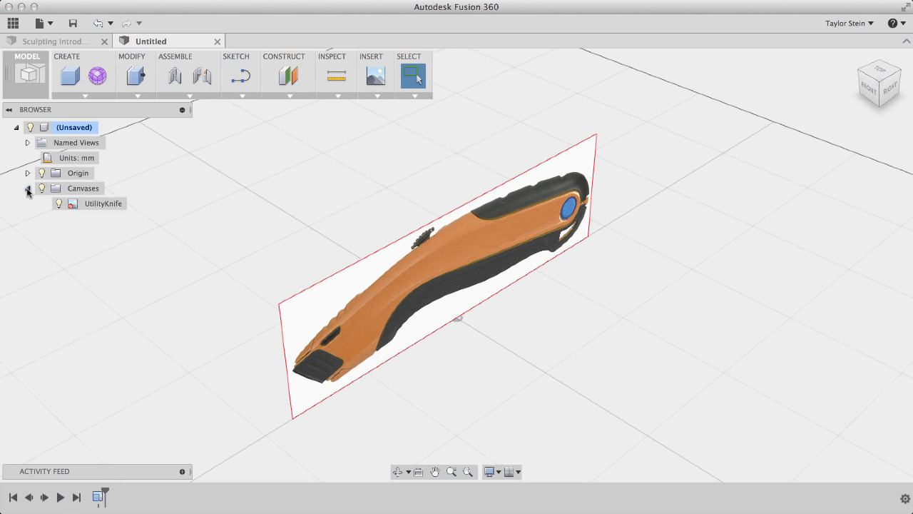
{"action": "right_click", "coordinate": [113, 205]}
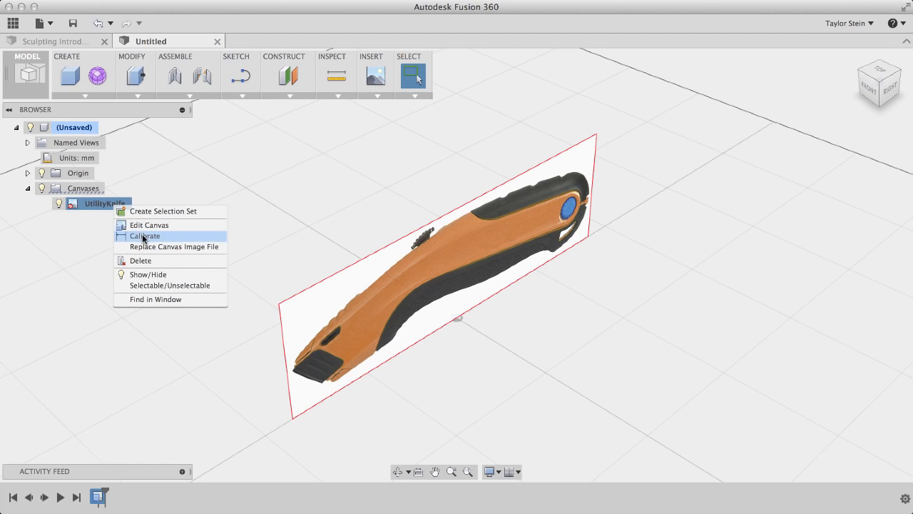
{"action": "left_click", "coordinate": [142, 236]}
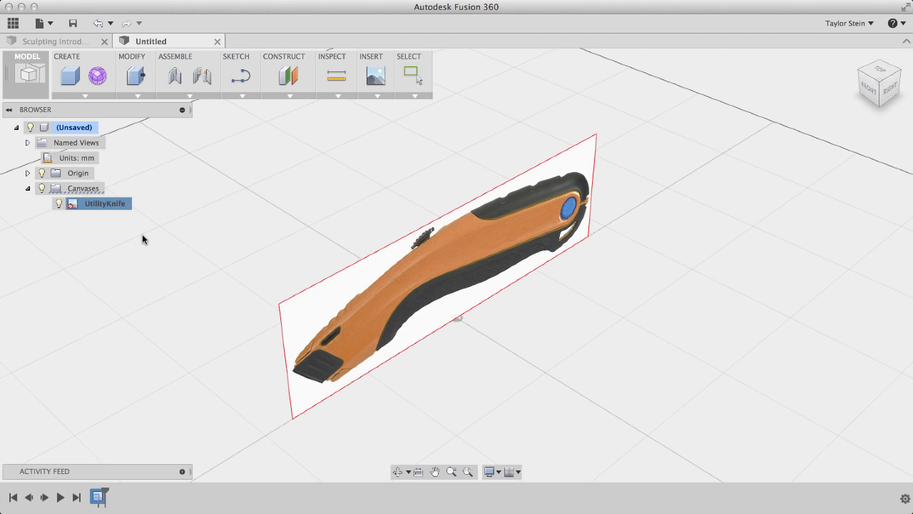
{"action": "left_click", "coordinate": [892, 93]}
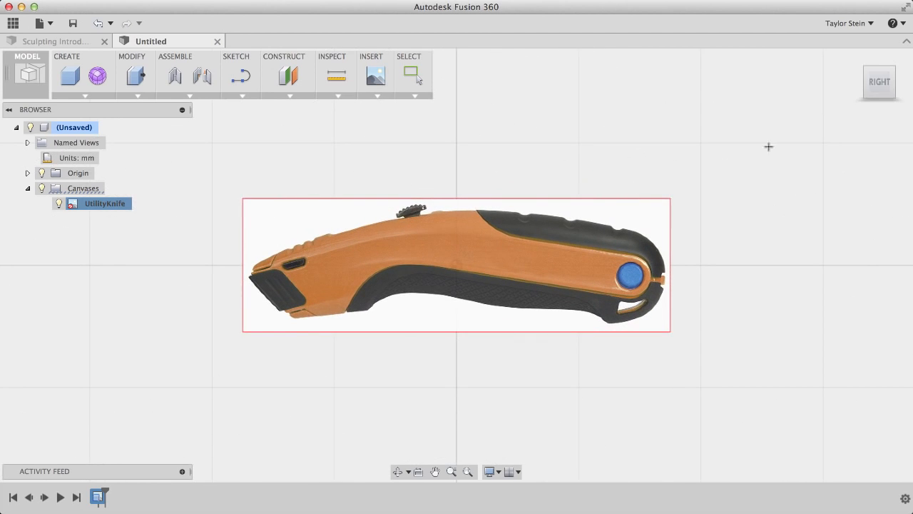
{"action": "left_click", "coordinate": [250, 276]}
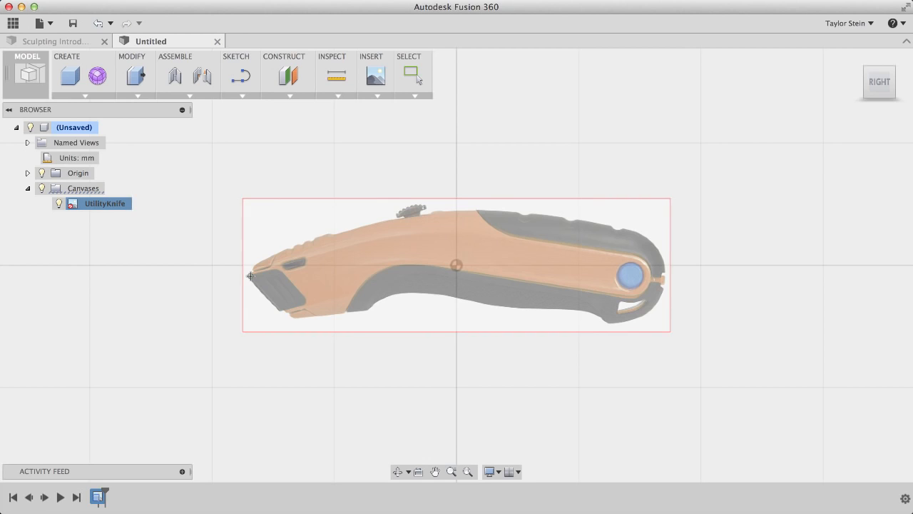
{"action": "left_click", "coordinate": [667, 273]}
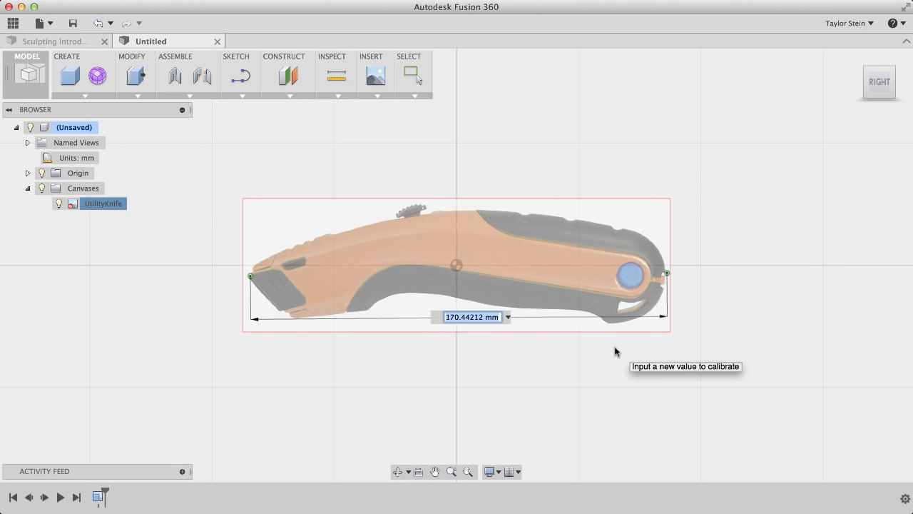
{"action": "type", "text": "180mm"}
{"action": "key", "text": "Return"}
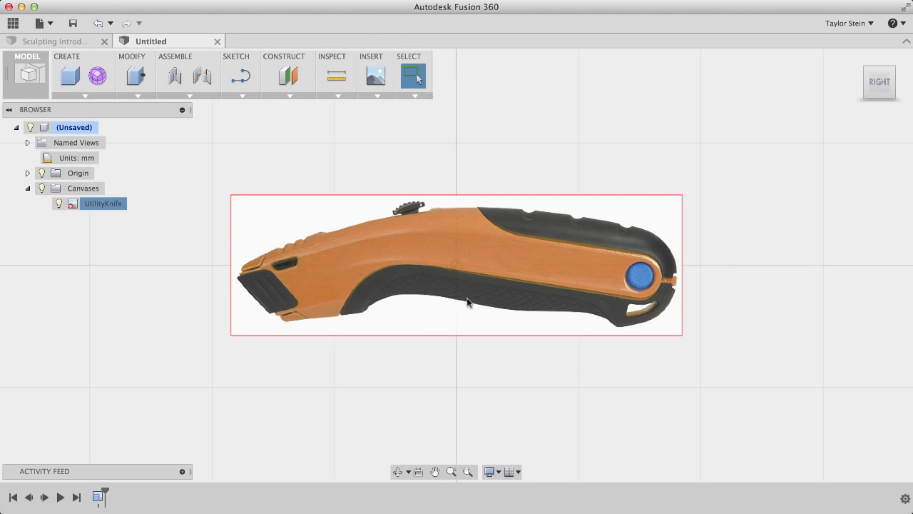
- Enter the sculpt environment and draw a center-based box from the origin over the knife image, about 193 by 56 mm
{"action": "left_click", "coordinate": [95, 77]}
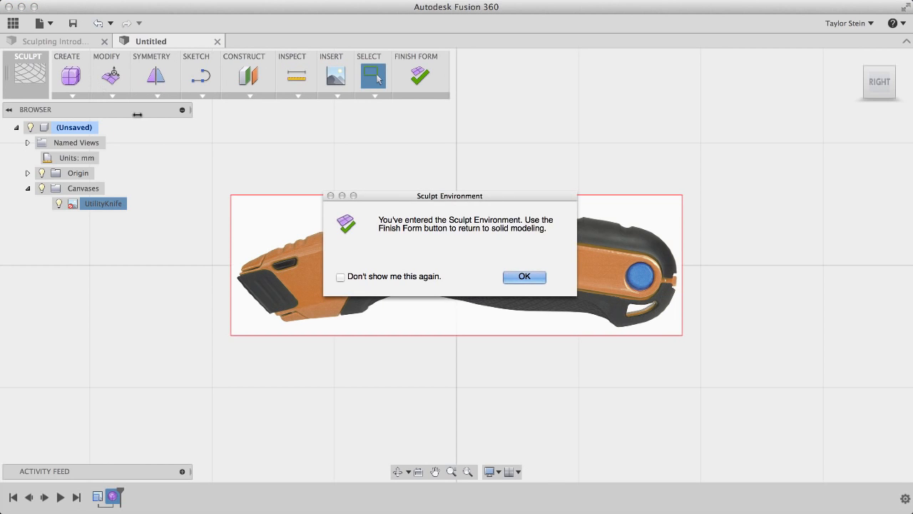
{"action": "left_click", "coordinate": [524, 277]}
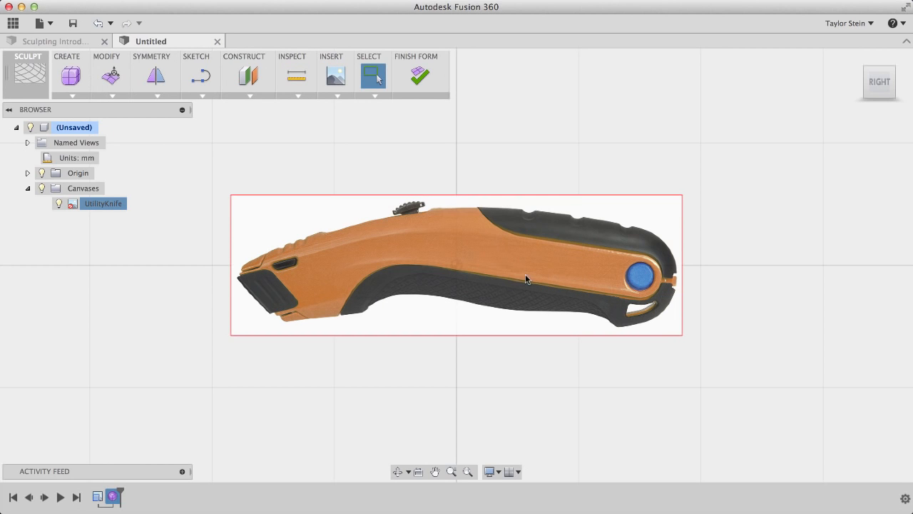
{"action": "left_click", "coordinate": [76, 79]}
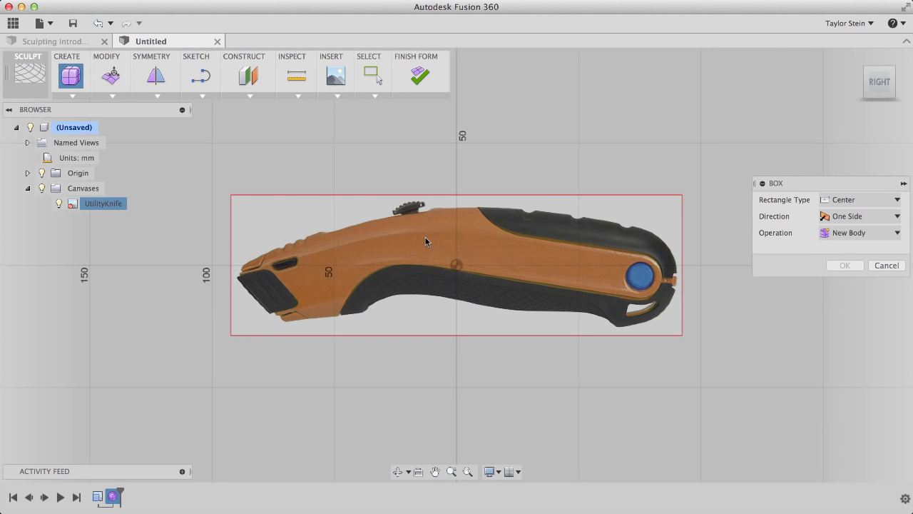
{"action": "left_click", "coordinate": [457, 267]}
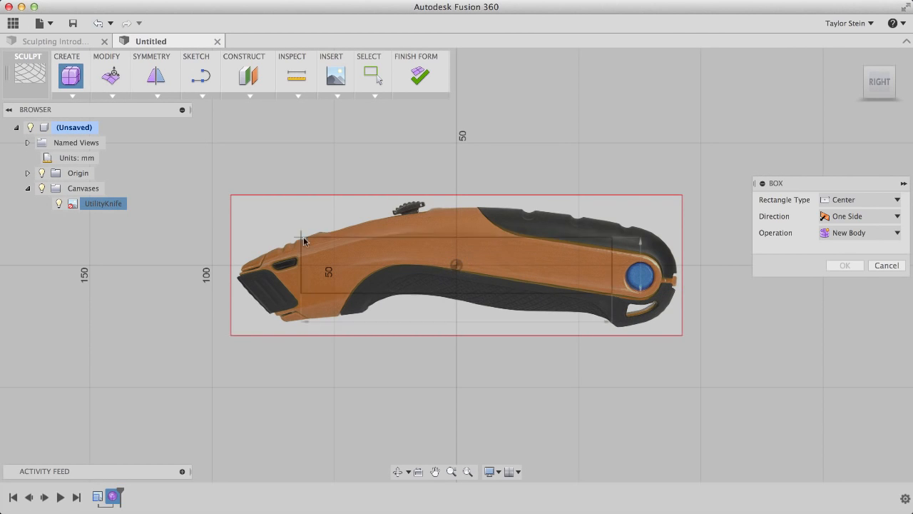
{"action": "left_click", "coordinate": [221, 200]}
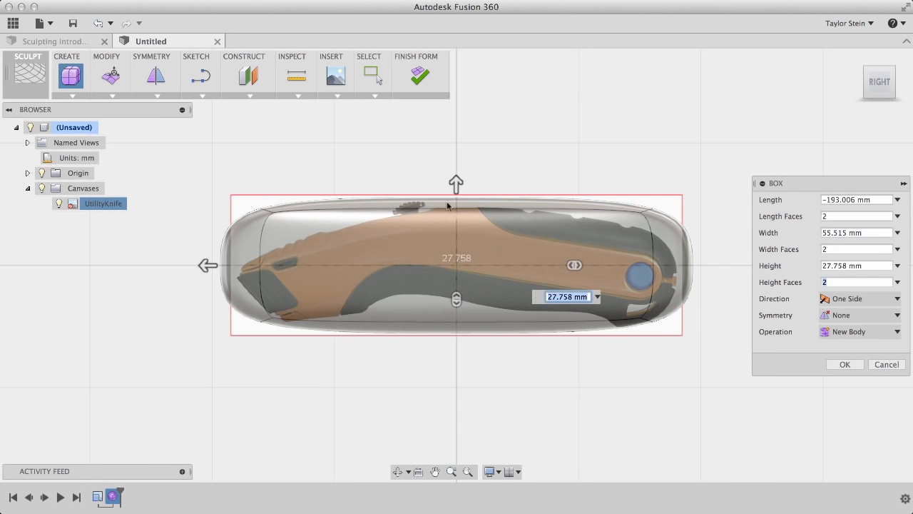
- Set the sculpted box's length to 175 mm, width to 35 mm and height to 25 mm
{"action": "left_click", "coordinate": [852, 200]}
{"action": "type", "text": "175m"}
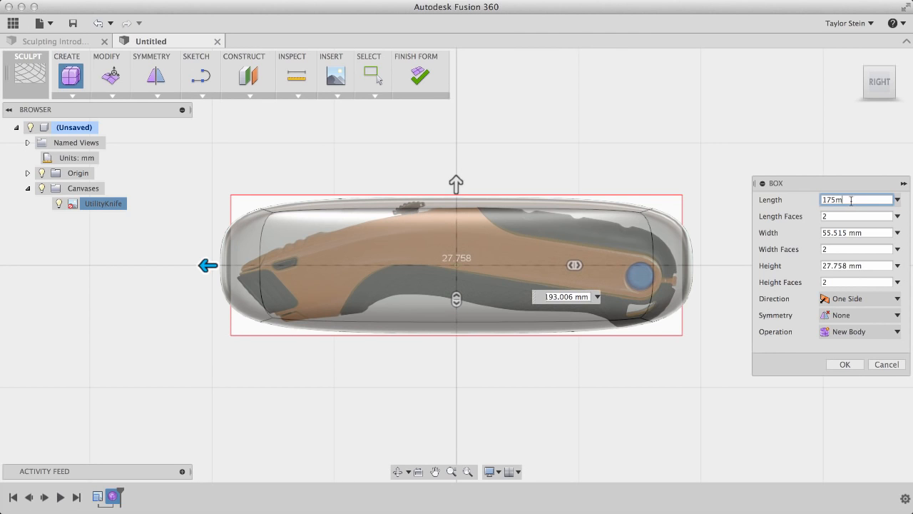
{"action": "type", "text": "m"}
{"action": "key", "text": "Tab"}
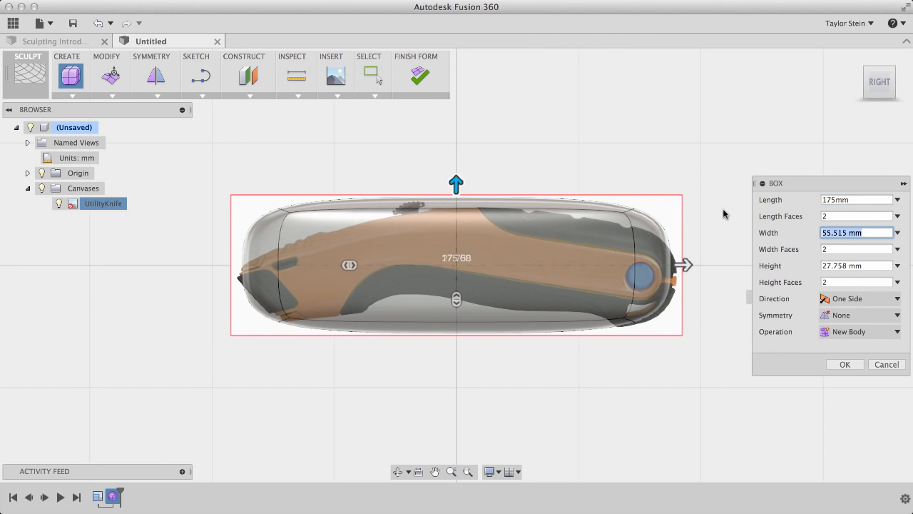
{"action": "type", "text": "35"}
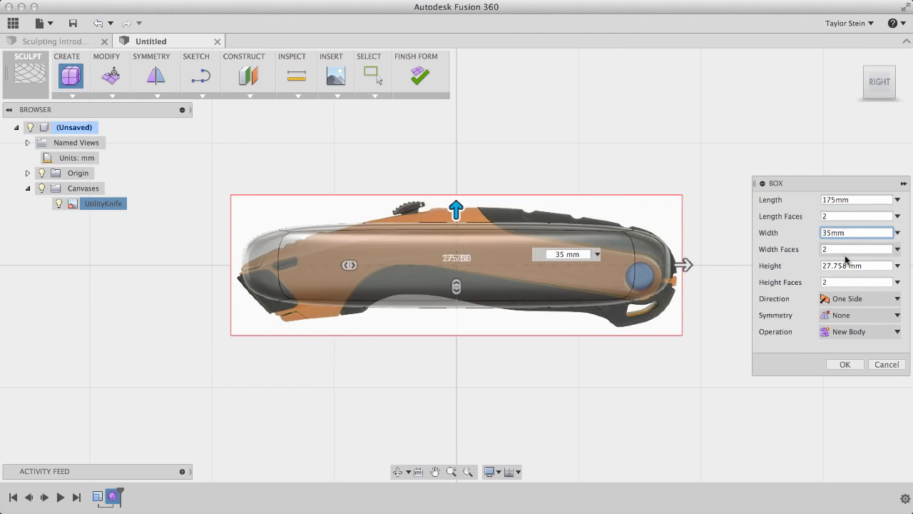
{"action": "key", "text": "Tab"}
{"action": "type", "text": "25"}
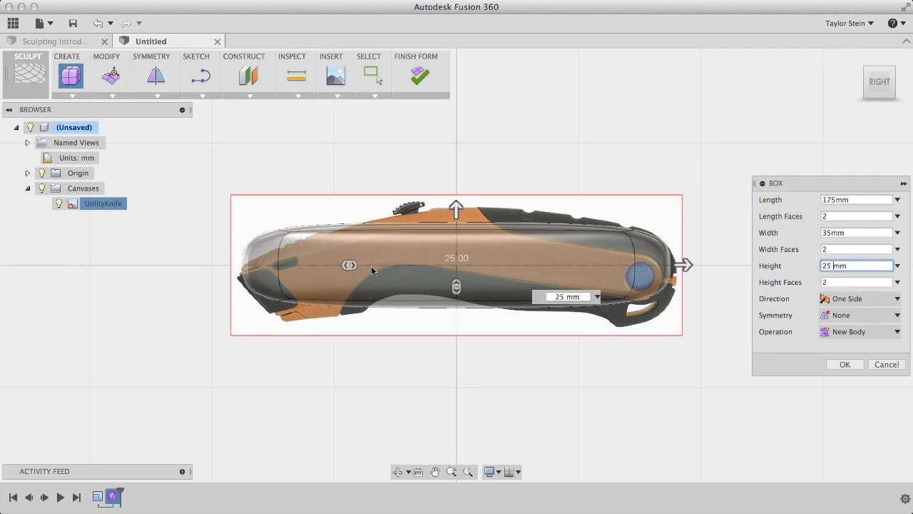
- Give the box 5 length faces, apply mirror symmetry along its height and create it as a new body
{"action": "left_click", "coordinate": [849, 215]}
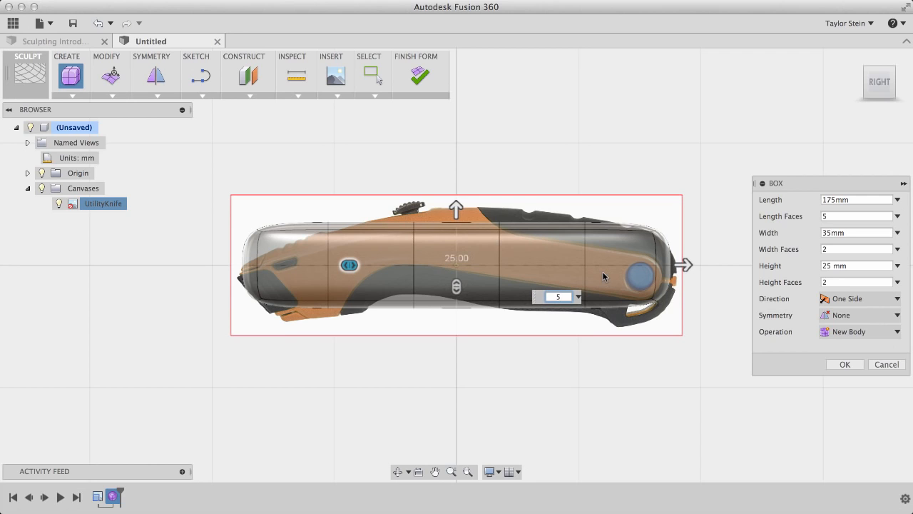
{"action": "left_click", "coordinate": [855, 315]}
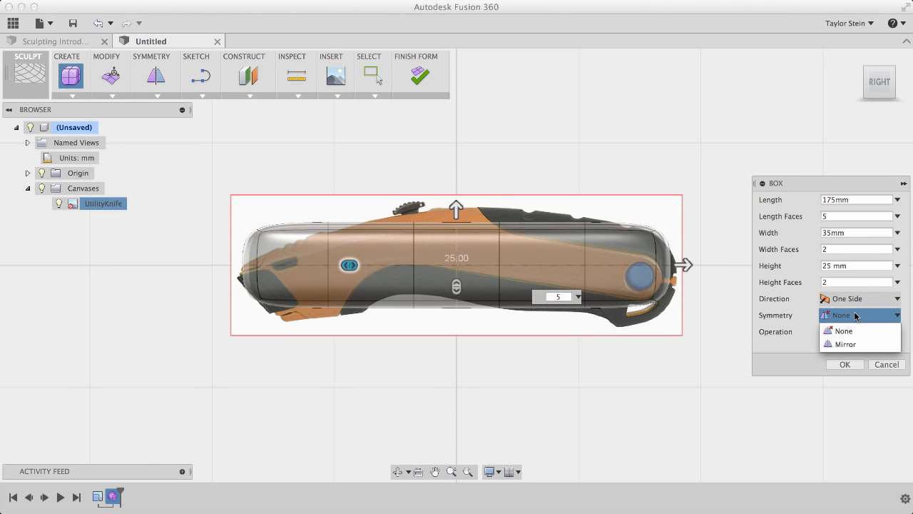
{"action": "left_click", "coordinate": [843, 344]}
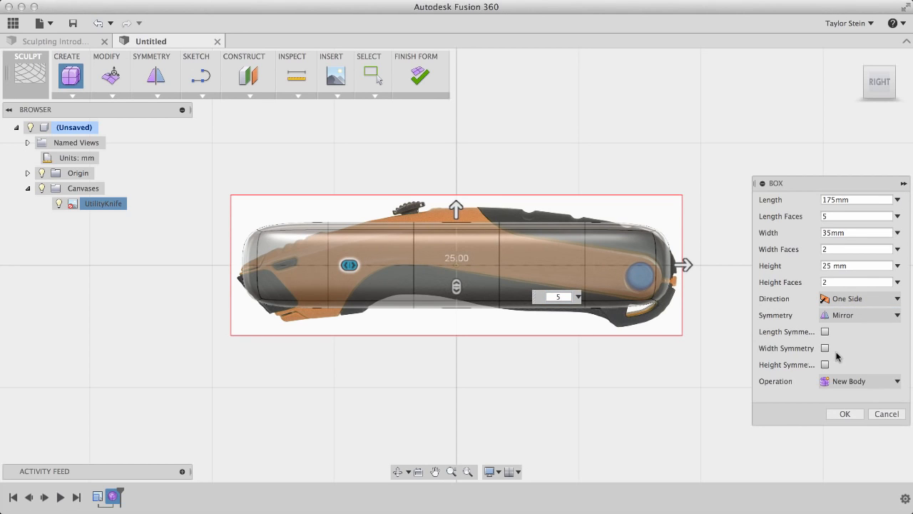
{"action": "left_click", "coordinate": [825, 364]}
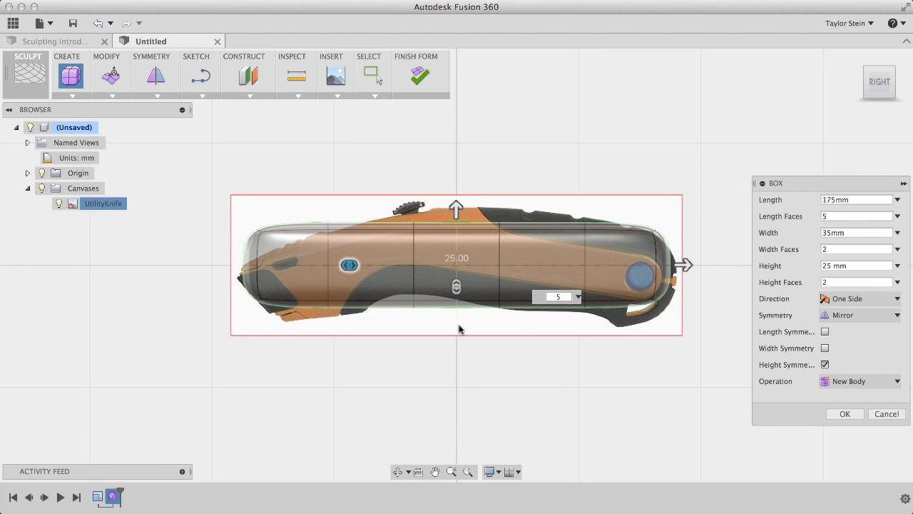
{"action": "left_click", "coordinate": [854, 414]}
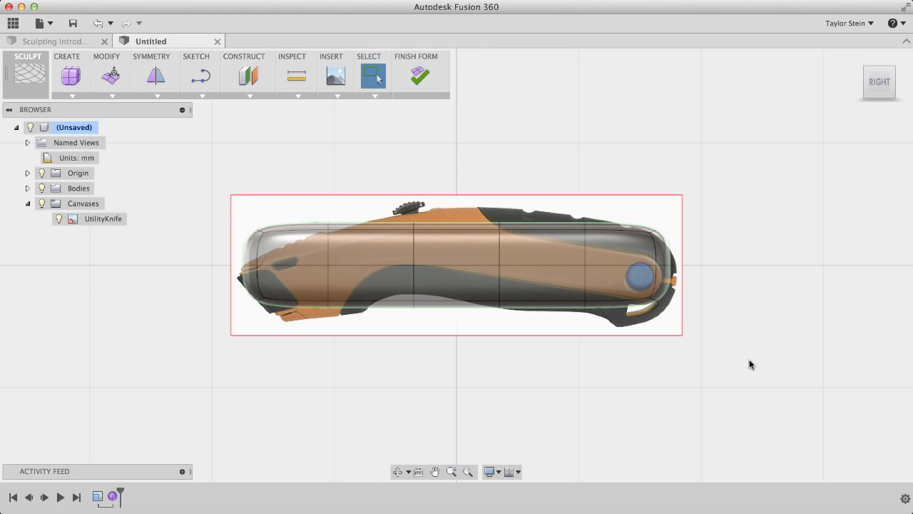
- Move the box's middle section about 6.2 mm up and 1.6 mm rearward, and its underside faces about 2.3 mm down, following the knife image
{"action": "left_click", "coordinate": [111, 78]}
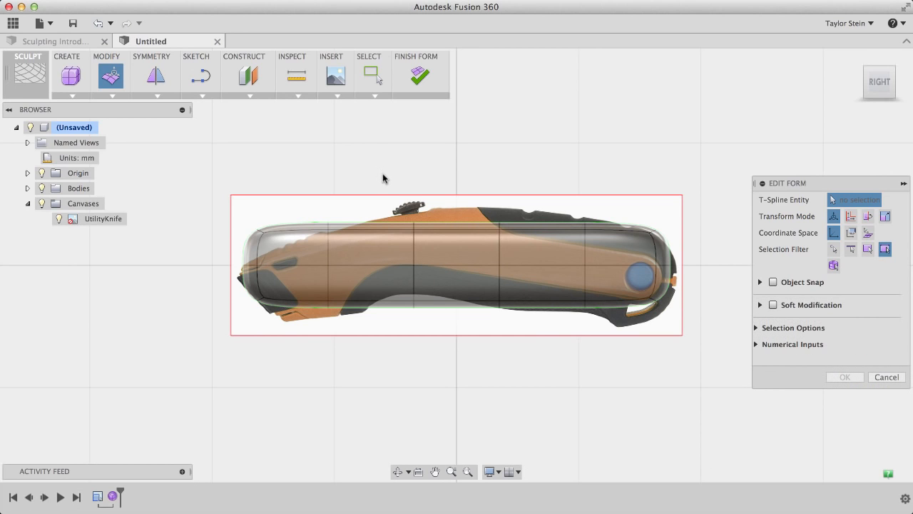
{"action": "left_click_drag", "start_coordinate": [368, 148], "coordinate": [549, 434]}
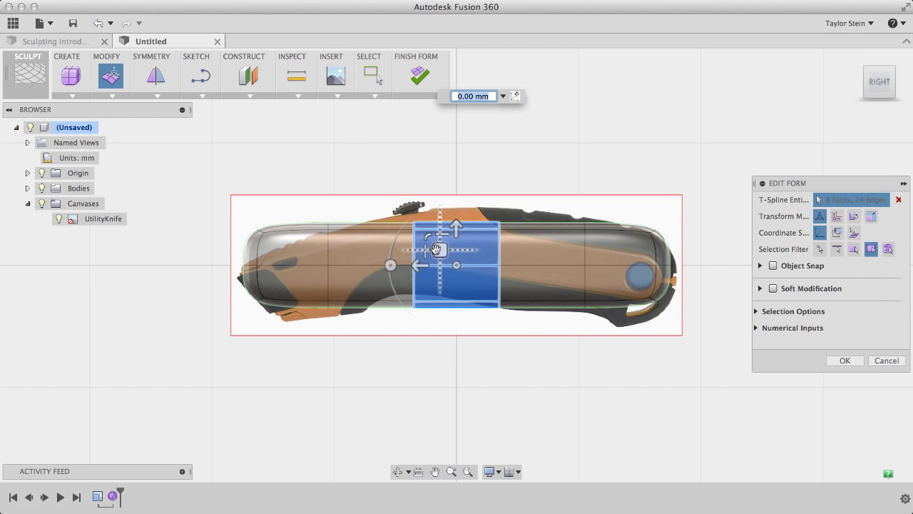
{"action": "left_click_drag", "start_coordinate": [440, 249], "coordinate": [443, 236]}
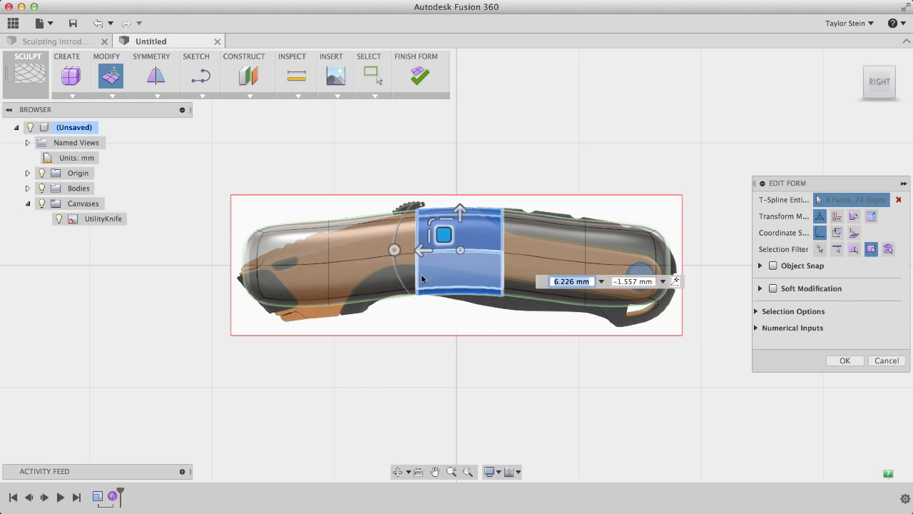
{"action": "left_click", "coordinate": [534, 324]}
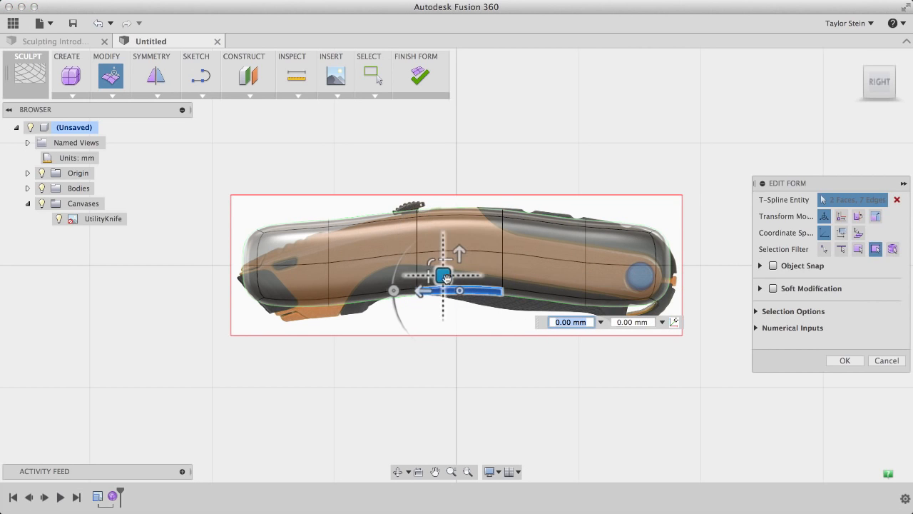
{"action": "left_click_drag", "start_coordinate": [392, 291], "coordinate": [445, 280]}
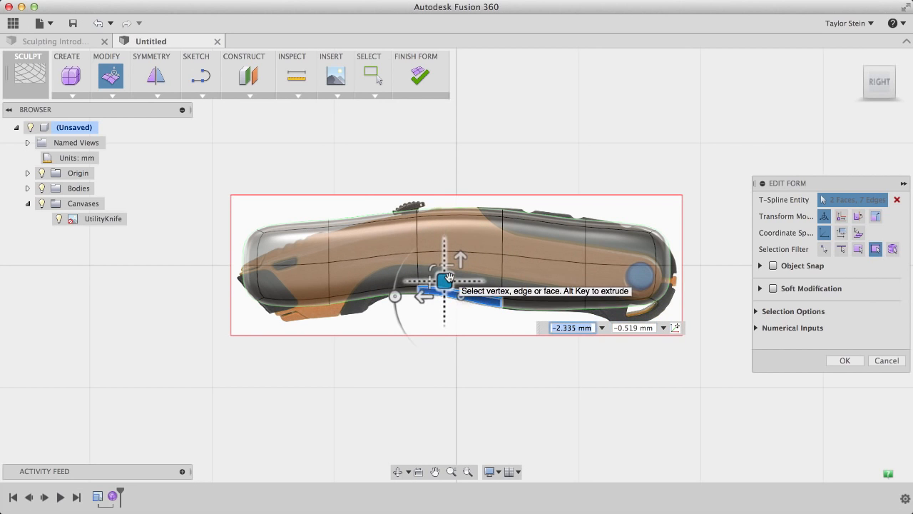
- Rotate and move the front section's faces to the knife's nose angle, and fit its upper and lower front corner edges to the image
{"action": "left_click_drag", "start_coordinate": [162, 188], "coordinate": [374, 391]}
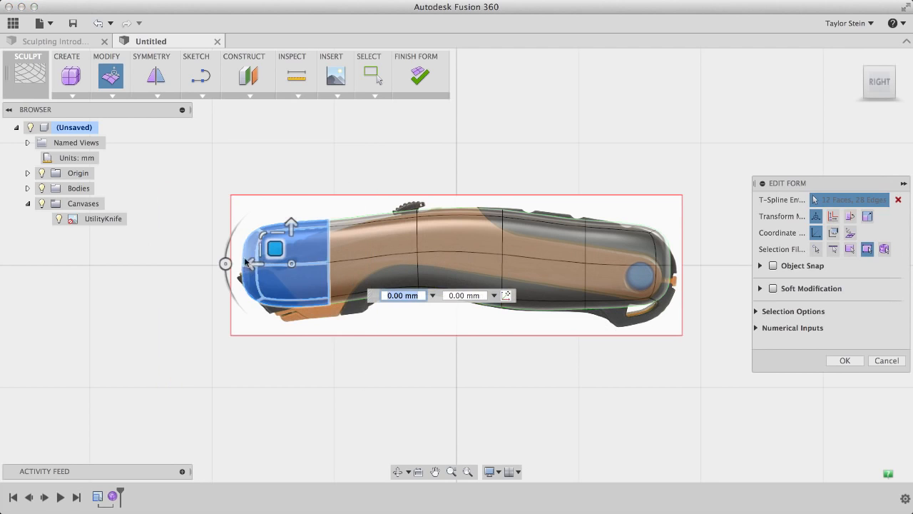
{"action": "mouse_move", "coordinate": [225, 264]}
{"action": "left_mouse_down"}
{"action": "mouse_move", "coordinate": [235, 300]}
{"action": "mouse_move", "coordinate": [275, 271]}
{"action": "mouse_move", "coordinate": [228, 263]}
{"action": "mouse_move", "coordinate": [293, 309]}
{"action": "mouse_move", "coordinate": [222, 251]}
{"action": "left_mouse_up"}
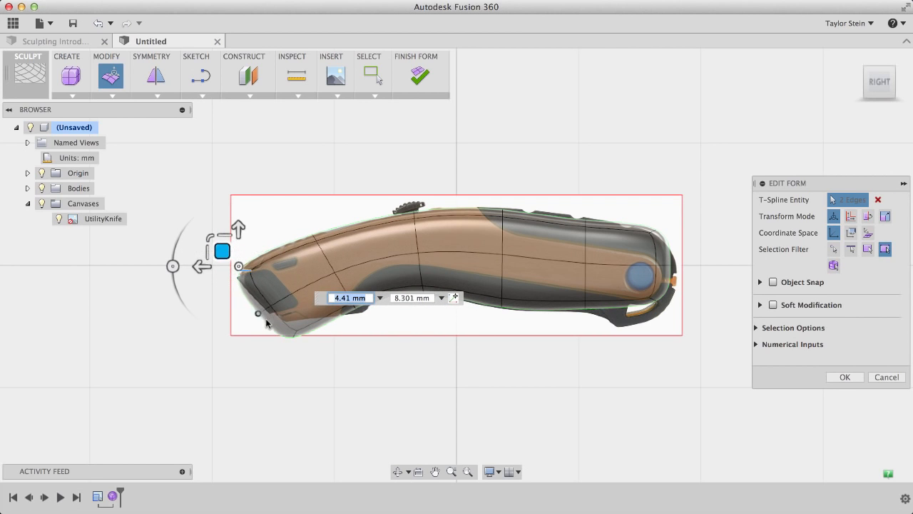
{"action": "left_click_drag", "start_coordinate": [269, 308], "coordinate": [293, 334]}
{"action": "left_click_drag", "start_coordinate": [252, 295], "coordinate": [260, 284]}
{"action": "left_click_drag", "start_coordinate": [276, 320], "coordinate": [281, 295]}
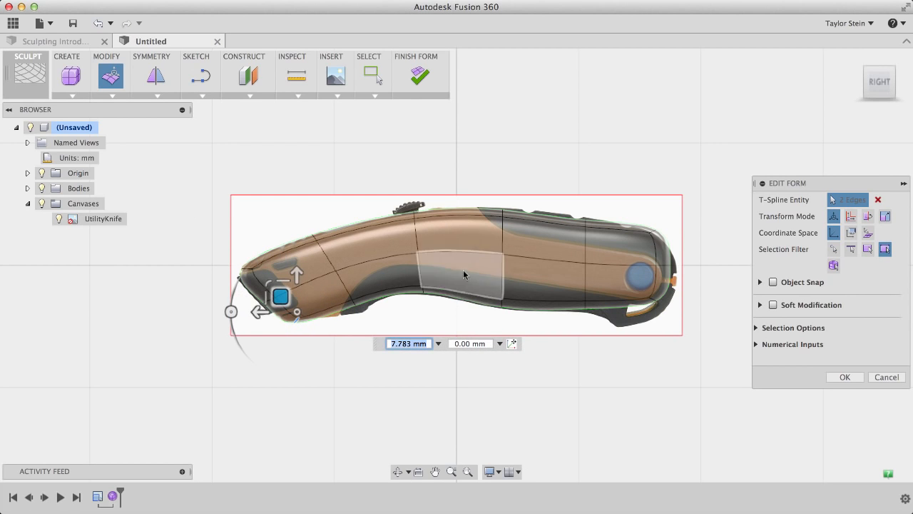
- Rotate the top faces just behind the middle by -4 degrees and move them about 1 mm up and 2.9 mm rearward
{"action": "left_click_drag", "start_coordinate": [492, 195], "coordinate": [605, 253]}
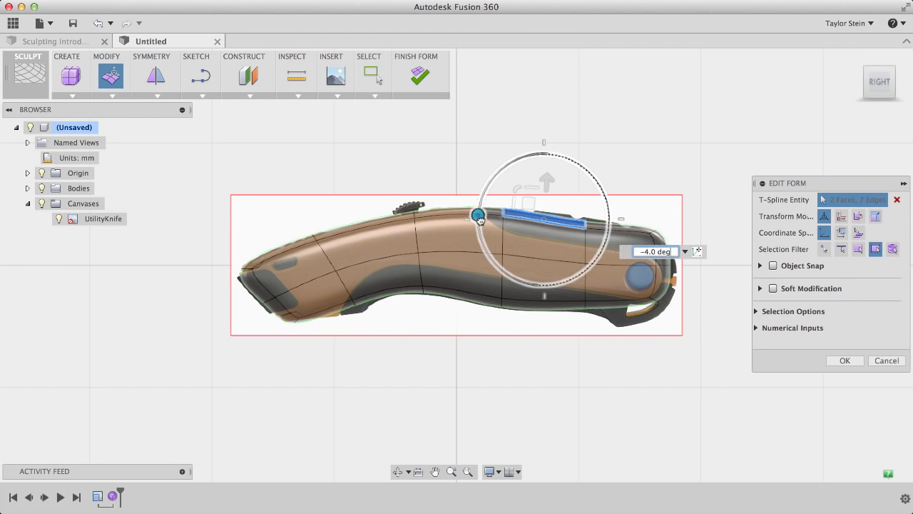
{"action": "left_click_drag", "start_coordinate": [516, 214], "coordinate": [523, 212]}
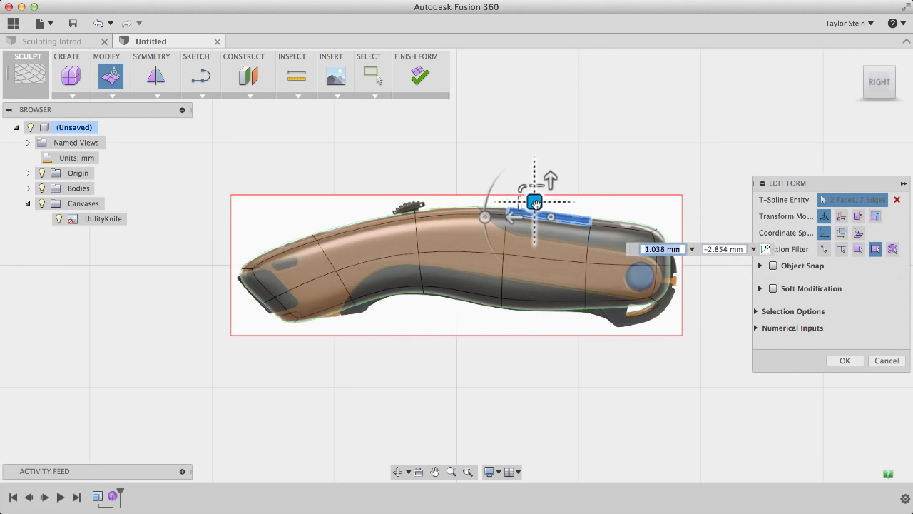
{"action": "left_click", "coordinate": [655, 229]}
- Move the rear end faces about 4.4 mm down and rearward to meet the back end of the knife image
{"action": "left_click_drag", "start_coordinate": [617, 178], "coordinate": [694, 328]}
{"action": "scroll", "coordinate": [652, 388], "scroll_direction": "up", "scroll_amount": 5}
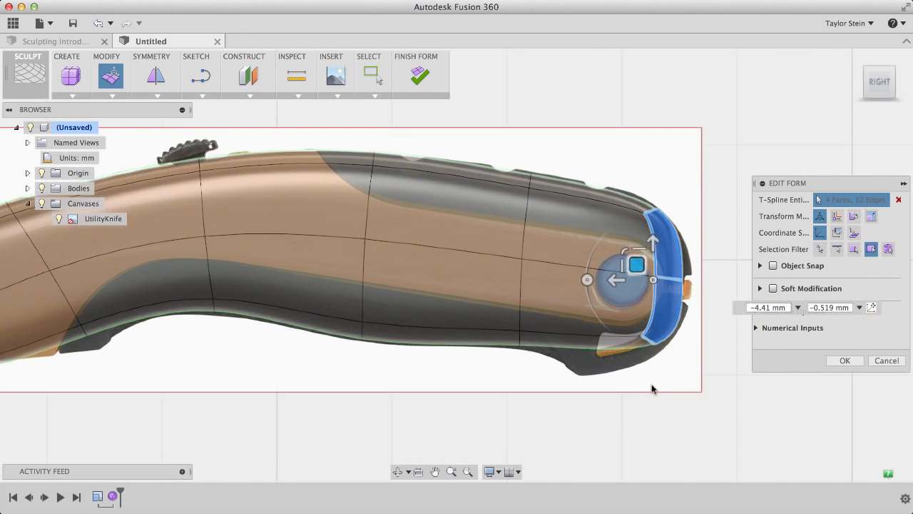
{"action": "middle_click_drag", "start_coordinate": [652, 388], "coordinate": [494, 407]}
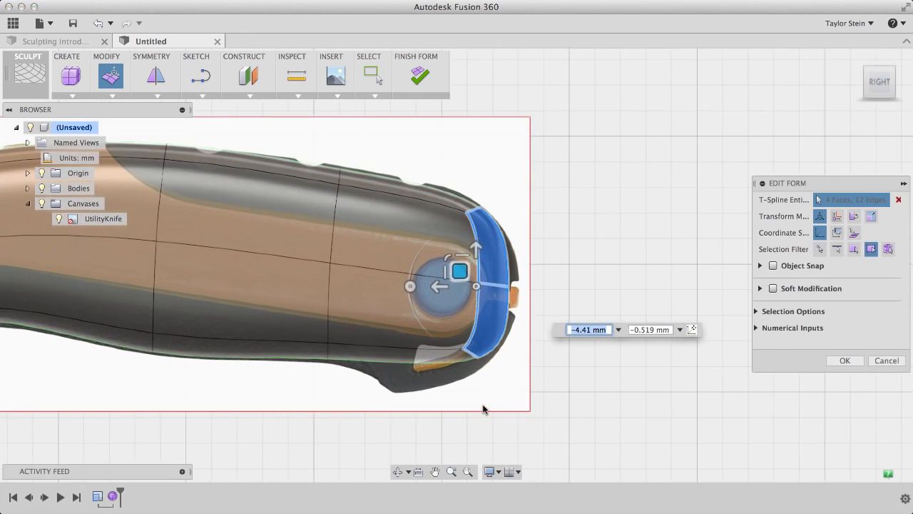
{"action": "scroll", "coordinate": [511, 298], "scroll_direction": "up", "scroll_amount": 2}
{"action": "left_click_drag", "start_coordinate": [511, 298], "coordinate": [530, 300]}
- Rotate the lower rear faces and move them about 2.1 mm down and 2.7 mm forward, and lower the adjacent underside face about 0.9 mm
{"action": "left_click_drag", "start_coordinate": [308, 319], "coordinate": [484, 386]}
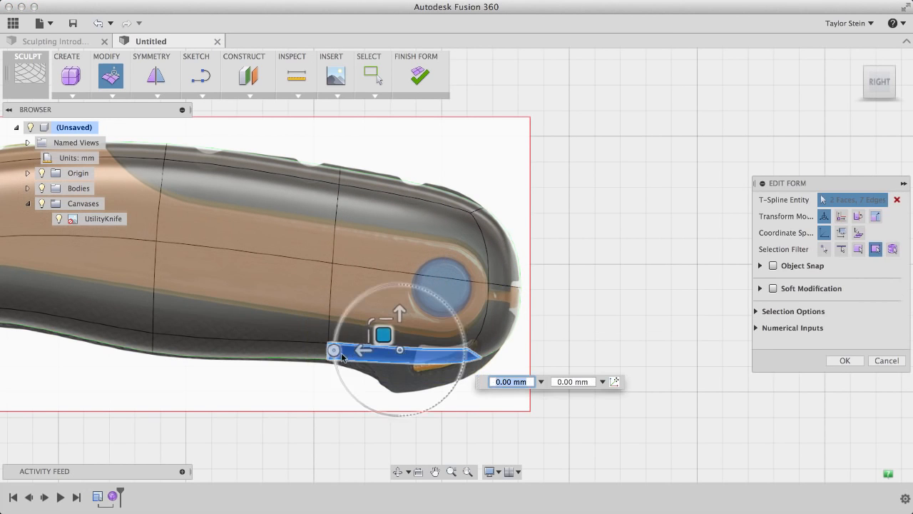
{"action": "left_click_drag", "start_coordinate": [332, 347], "coordinate": [372, 346]}
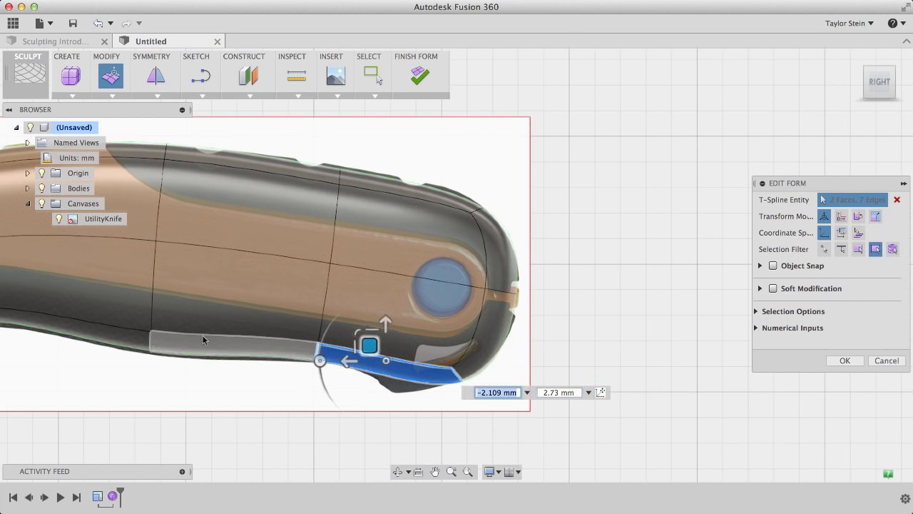
{"action": "left_click", "coordinate": [200, 344]}
{"action": "left_click_drag", "start_coordinate": [213, 332], "coordinate": [213, 337]}
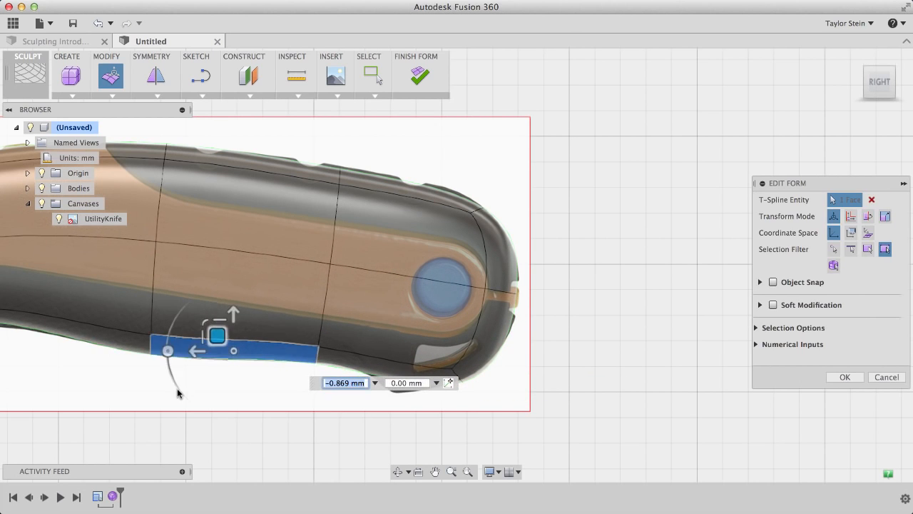
- Lower the underside edges at the grip's arch about 1.4 mm, and pull the next underside edges toward the nose down to the knife outline
{"action": "scroll", "coordinate": [178, 392], "scroll_direction": "down", "scroll_amount": 2}
{"action": "middle_click_drag", "start_coordinate": [177, 390], "coordinate": [387, 412]}
{"action": "mouse_move", "coordinate": [214, 330]}
{"action": "left_mouse_down"}
{"action": "mouse_move", "coordinate": [263, 379]}
{"action": "mouse_move", "coordinate": [216, 339]}
{"action": "left_mouse_up"}
{"action": "middle_click_drag", "start_coordinate": [215, 389], "coordinate": [290, 385]}
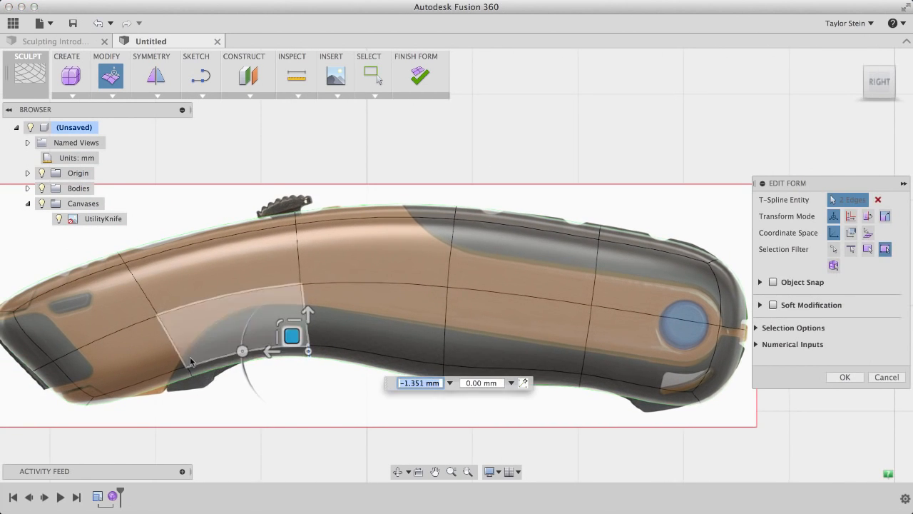
{"action": "left_click_drag", "start_coordinate": [179, 353], "coordinate": [222, 402]}
{"action": "left_click_drag", "start_coordinate": [177, 360], "coordinate": [182, 379]}
- Move the lower front corner edges about 3.5 mm up and 3.2 mm forward, and finish editing the form
{"action": "left_click_drag", "start_coordinate": [64, 389], "coordinate": [123, 425]}
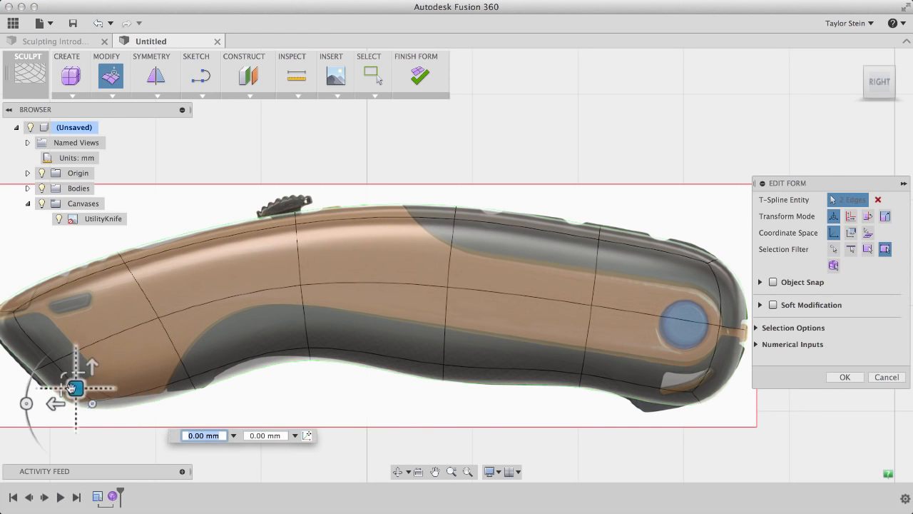
{"action": "mouse_move", "coordinate": [75, 384]}
{"action": "left_mouse_down"}
{"action": "mouse_move", "coordinate": [61, 366]}
{"action": "mouse_move", "coordinate": [64, 374]}
{"action": "left_mouse_up"}
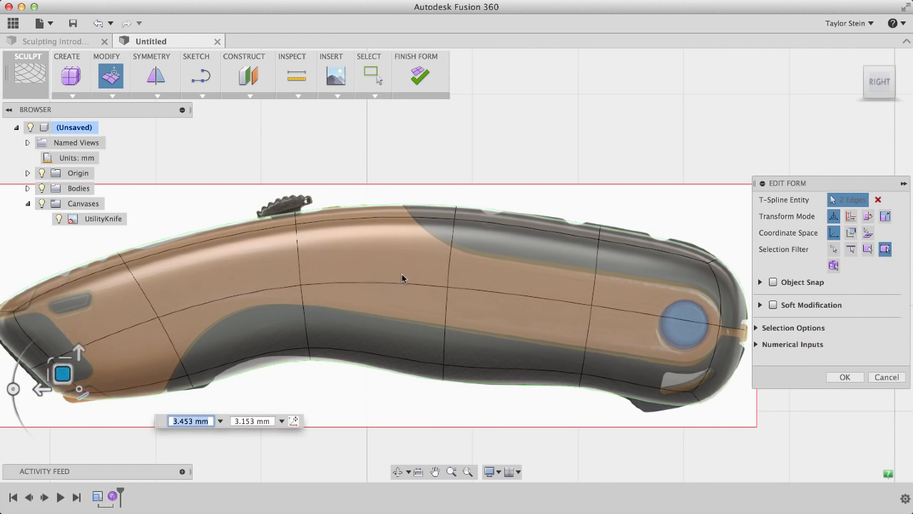
{"action": "scroll", "coordinate": [402, 278], "scroll_direction": "down", "scroll_amount": 5}
{"action": "middle_click_drag", "start_coordinate": [392, 194], "coordinate": [469, 195]}
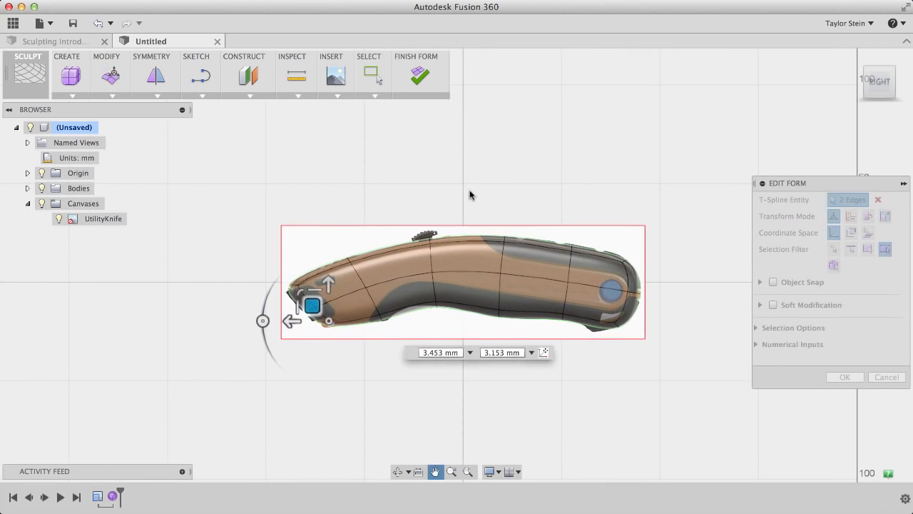
{"action": "left_click", "coordinate": [845, 377]}
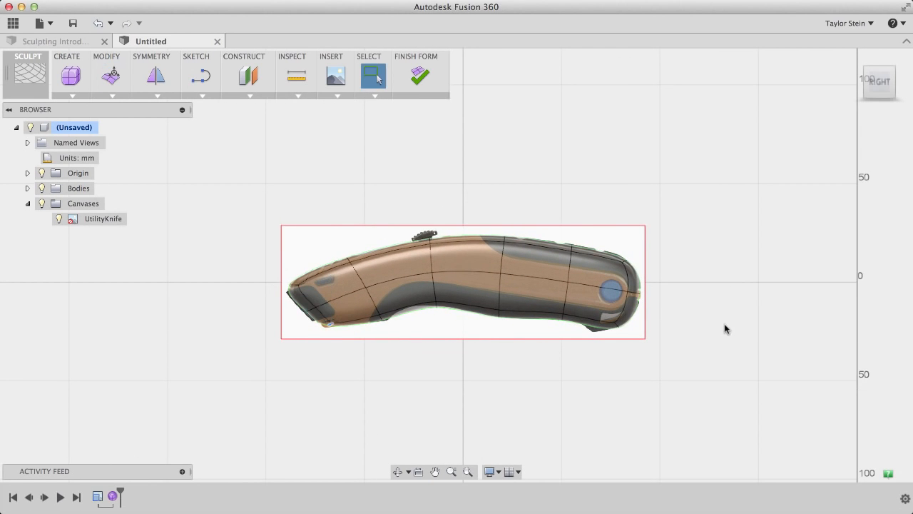
- Insert a simple, single-sided edge at location -0.494 behind the lower cross edges nearest the nose, ahead of the grip's arch
{"action": "scroll", "coordinate": [428, 295], "scroll_direction": "up", "scroll_amount": 5}
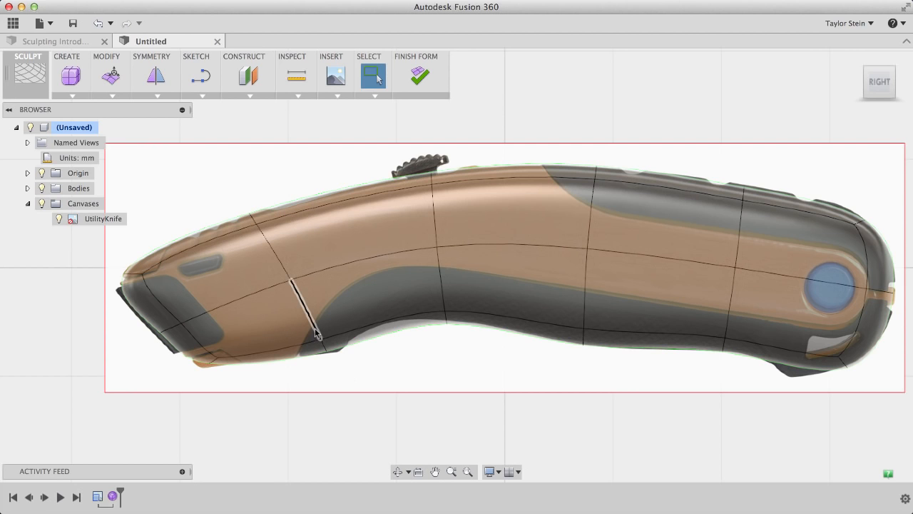
{"action": "scroll", "coordinate": [324, 349], "scroll_direction": "up", "scroll_amount": 5}
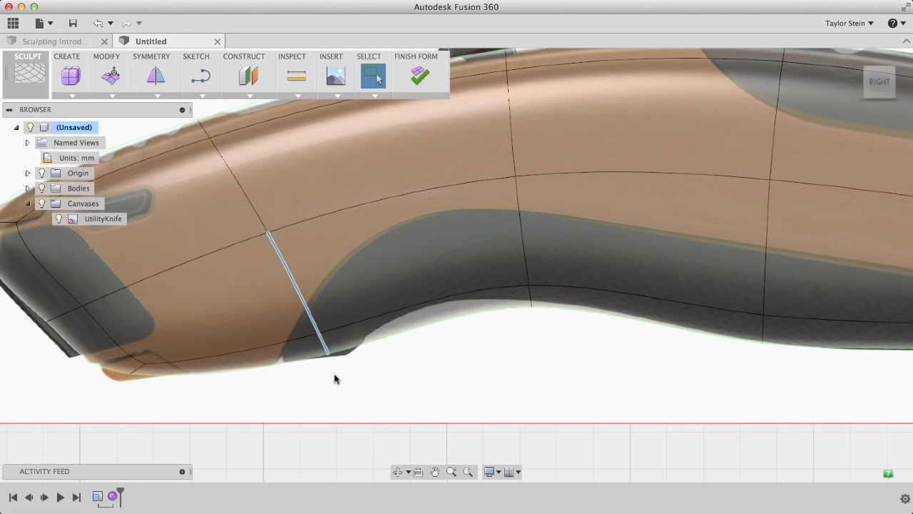
{"action": "left_click", "coordinate": [112, 95]}
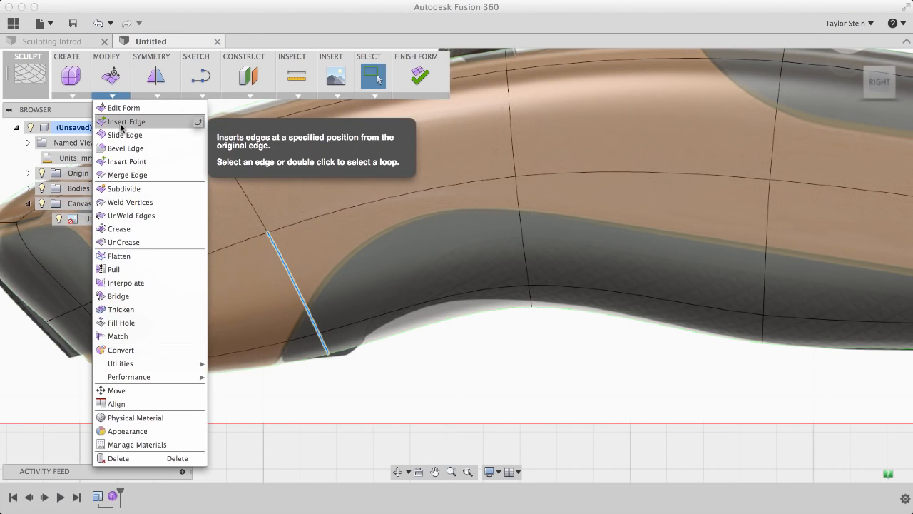
{"action": "left_click", "coordinate": [120, 127]}
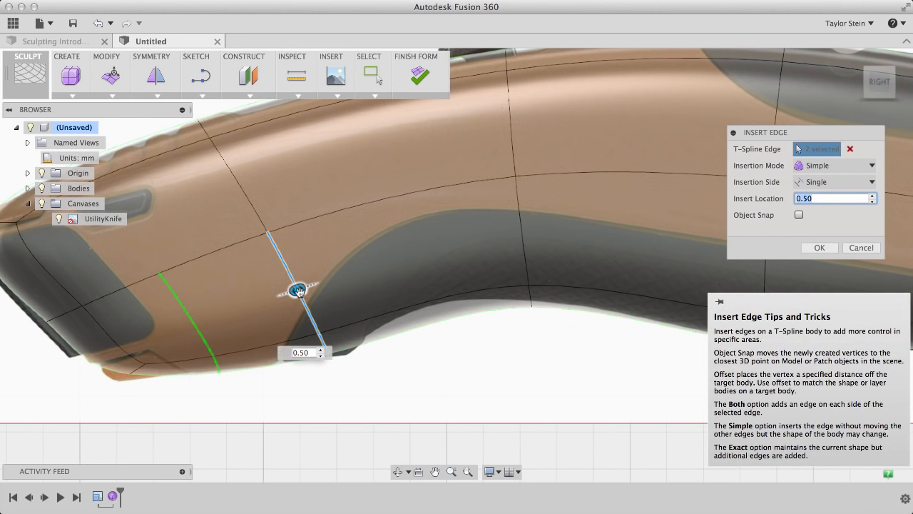
{"action": "left_click_drag", "start_coordinate": [298, 289], "coordinate": [343, 284]}
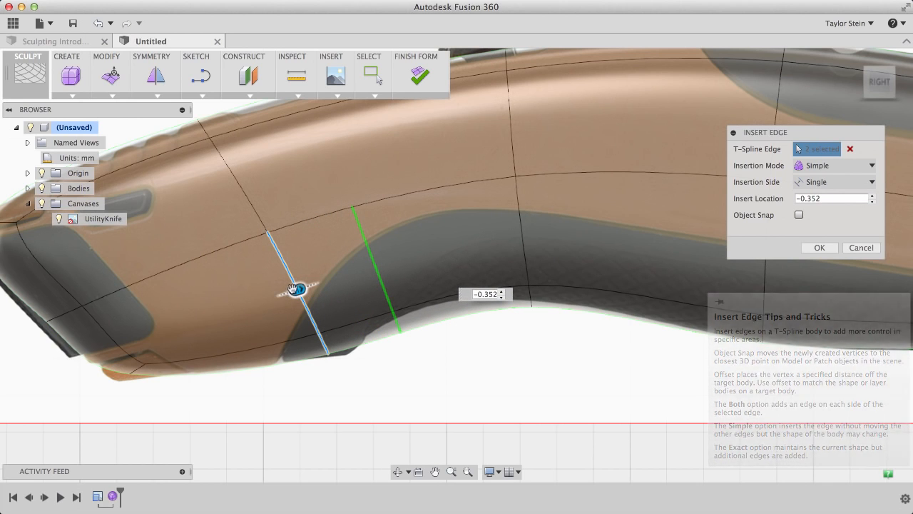
{"action": "left_click_drag", "start_coordinate": [293, 288], "coordinate": [306, 288]}
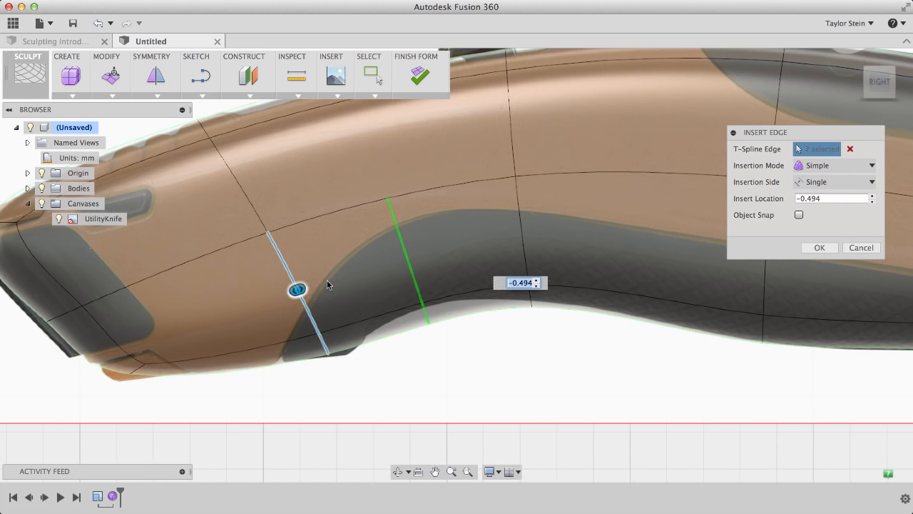
{"action": "left_click", "coordinate": [819, 247]}
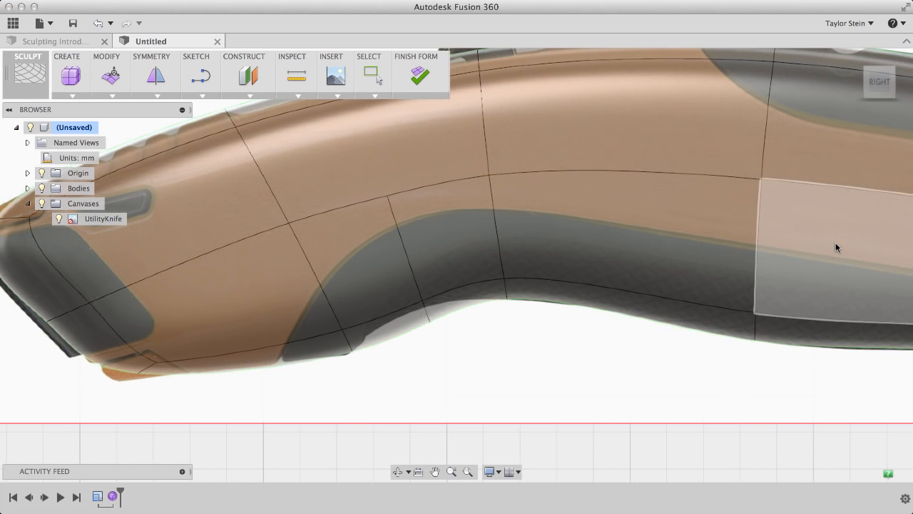
- Insert a simple, single-sided edge at location -0.5 behind the rearmost lower cross edges, near the knife's round button
{"action": "scroll", "coordinate": [713, 373], "scroll_direction": "down", "scroll_amount": 3}
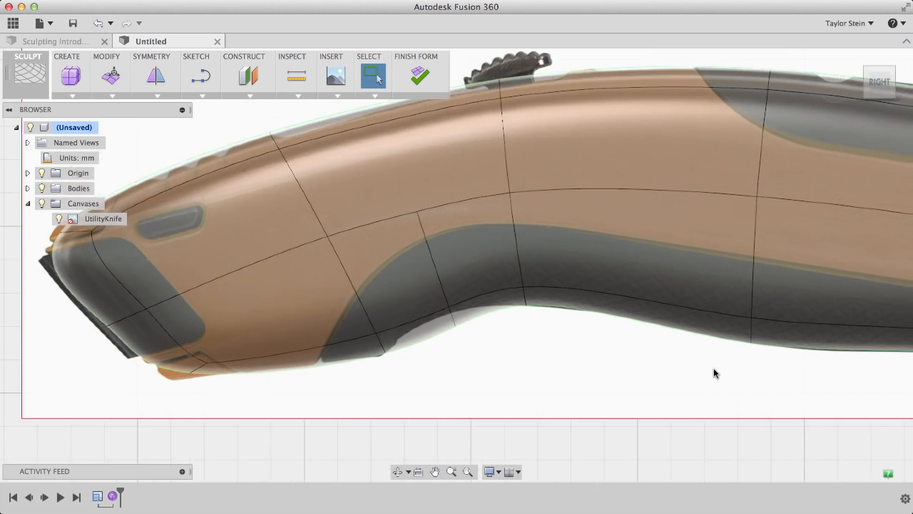
{"action": "middle_click_drag", "start_coordinate": [714, 373], "coordinate": [273, 360]}
{"action": "scroll", "coordinate": [273, 360], "scroll_direction": "up", "scroll_amount": 2}
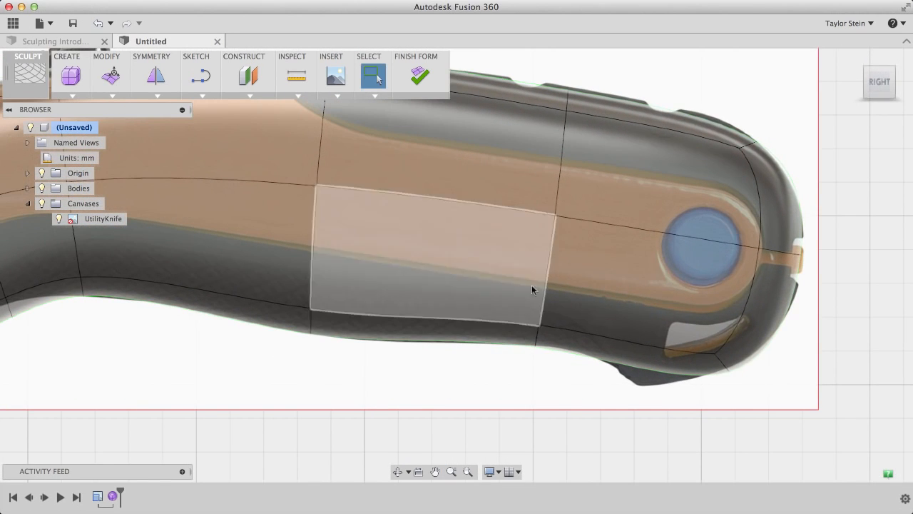
{"action": "left_click", "coordinate": [540, 332]}
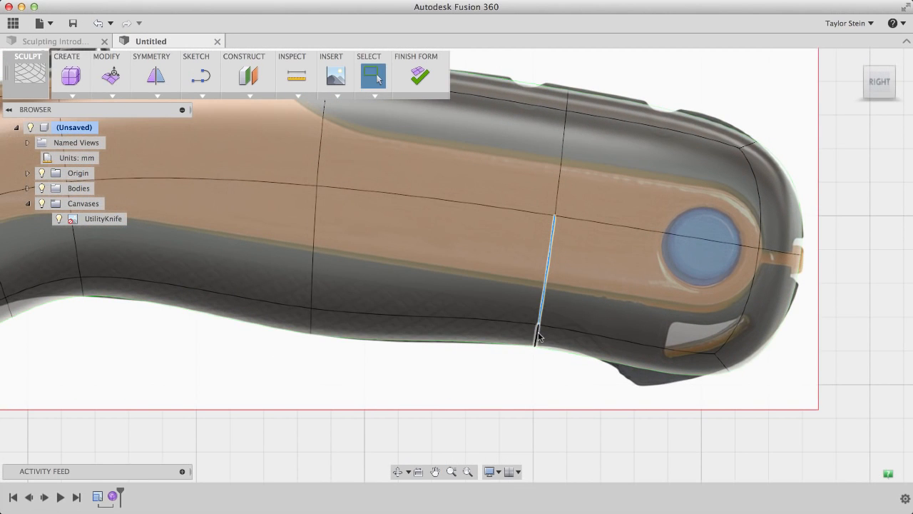
{"action": "left_click", "coordinate": [113, 93]}
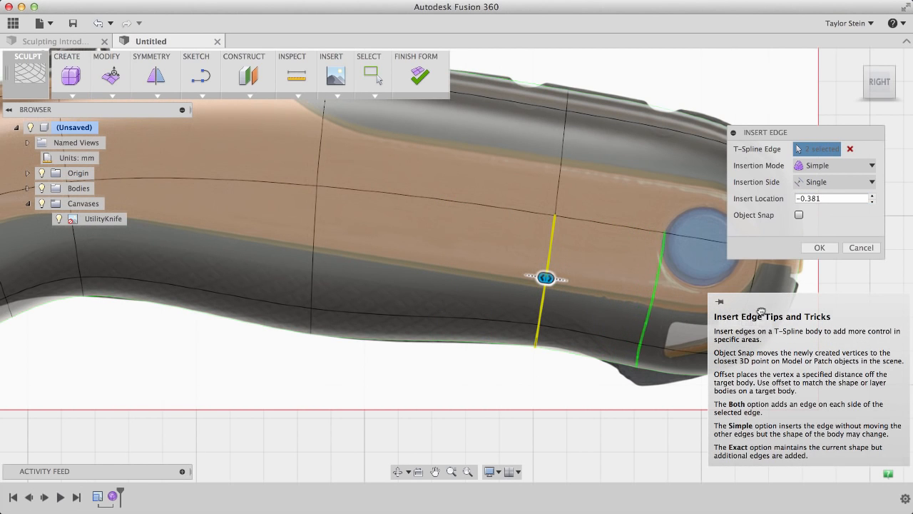
{"action": "left_click_drag", "start_coordinate": [791, 319], "coordinate": [798, 321]}
{"action": "left_click_drag", "start_coordinate": [827, 198], "coordinate": [795, 198]}
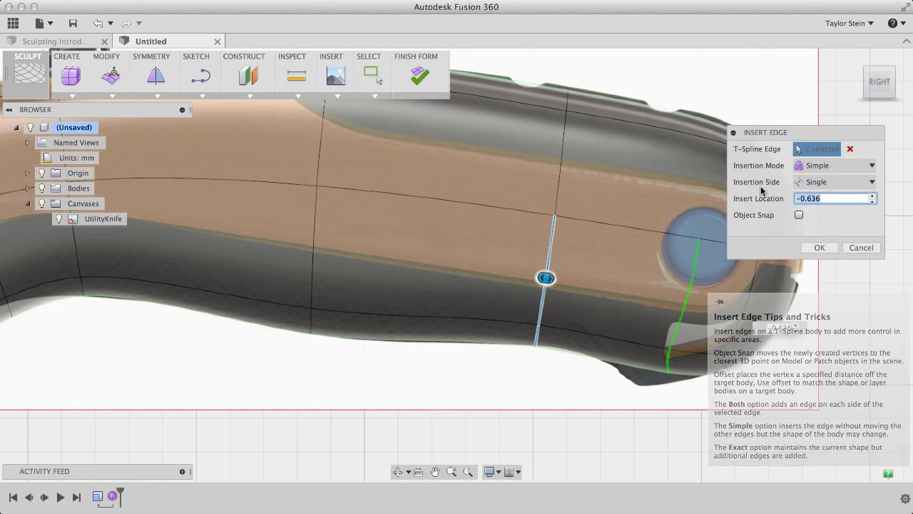
{"action": "type", "text": "-0"}
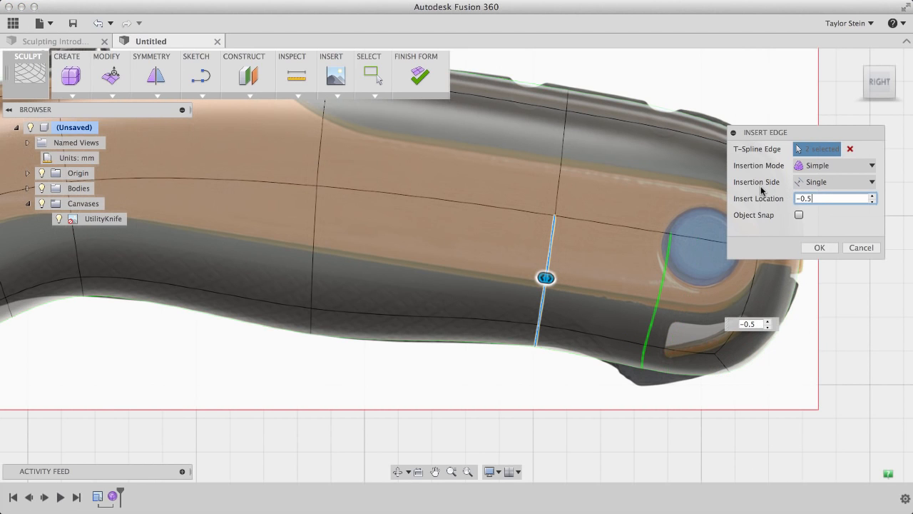
{"action": "left_click", "coordinate": [829, 251]}
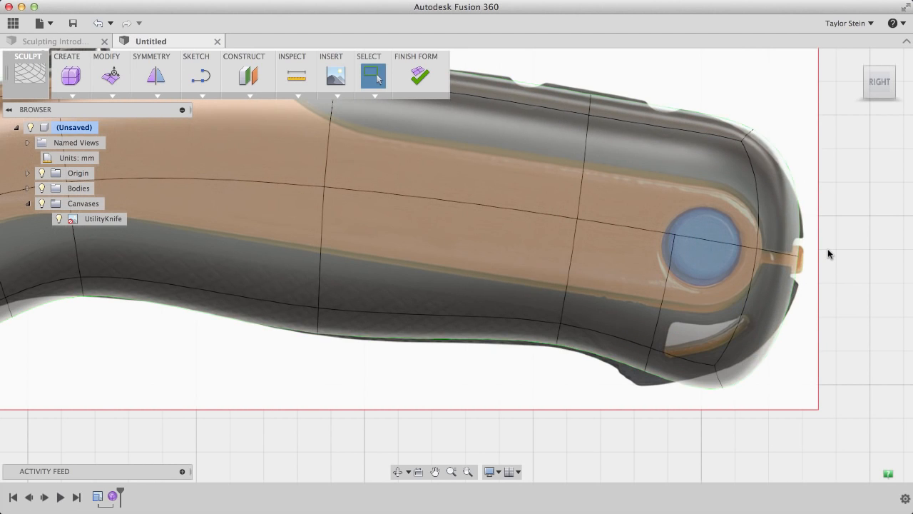
- Move the lower rear corner edges and the cross edges below the round button toward the nose, and nudge the neighbouring underside face down
{"action": "left_click_drag", "start_coordinate": [700, 344], "coordinate": [775, 454]}
{"action": "left_click", "coordinate": [110, 81]}
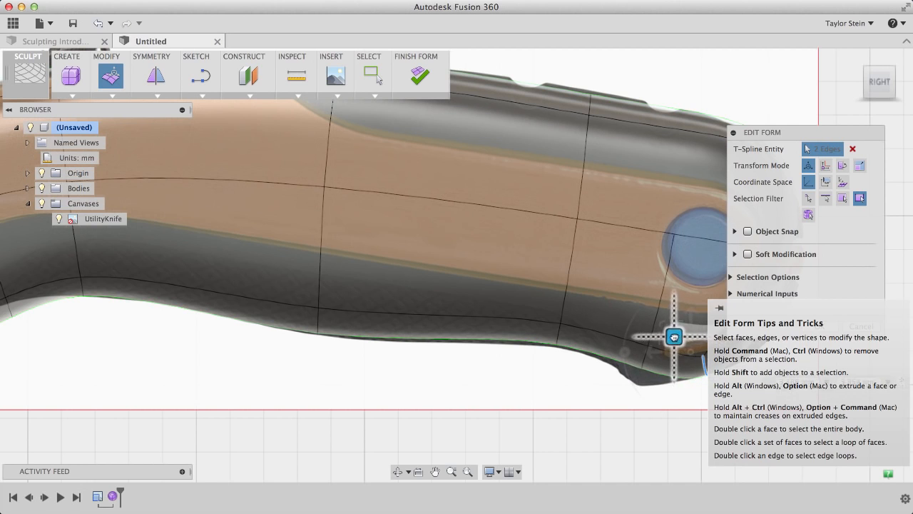
{"action": "left_click_drag", "start_coordinate": [674, 337], "coordinate": [628, 338]}
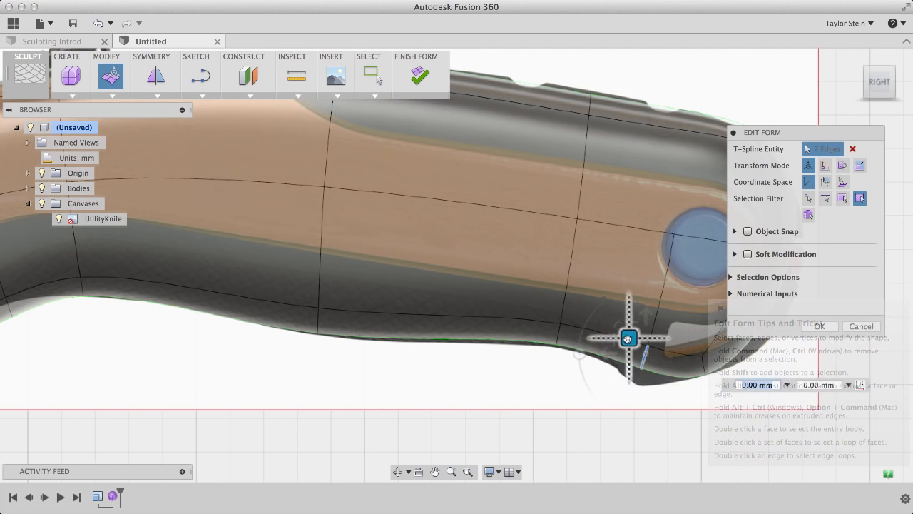
{"action": "left_click", "coordinate": [360, 321]}
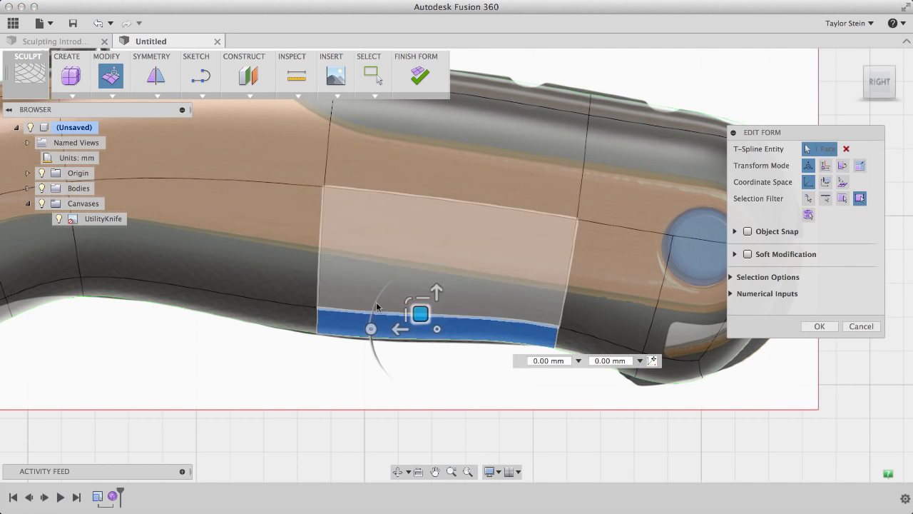
{"action": "left_click_drag", "start_coordinate": [420, 314], "coordinate": [420, 319]}
- Move the rear-end edges behind the round button about 2.4 mm down and 3.2 mm rearward
{"action": "middle_click_drag", "start_coordinate": [572, 222], "coordinate": [382, 237]}
{"action": "left_click", "coordinate": [570, 249]}
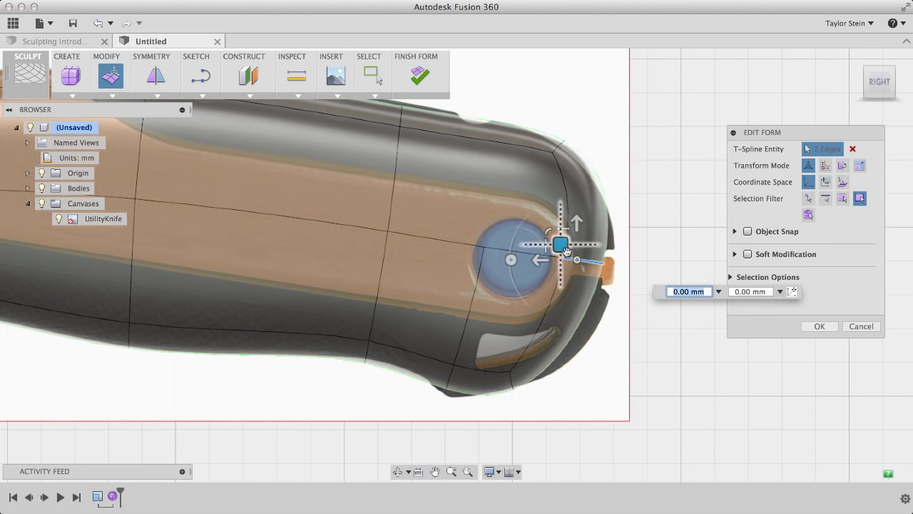
{"action": "left_click_drag", "start_coordinate": [561, 245], "coordinate": [585, 266]}
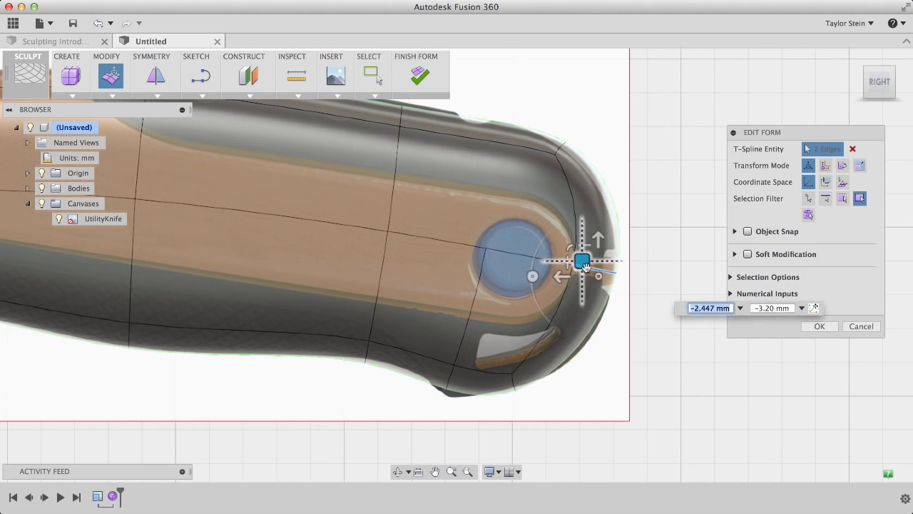
- Adjust the lower rear corner edges, and shift the lower rear end face about 0.28 mm down and 0.28 mm rearward
{"action": "left_click", "coordinate": [501, 366]}
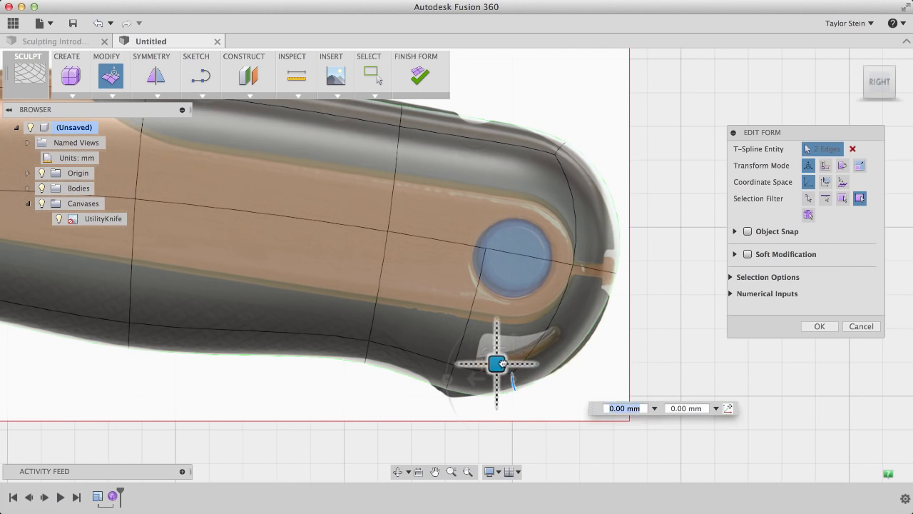
{"action": "left_click_drag", "start_coordinate": [503, 364], "coordinate": [496, 355]}
{"action": "left_click", "coordinate": [540, 307]}
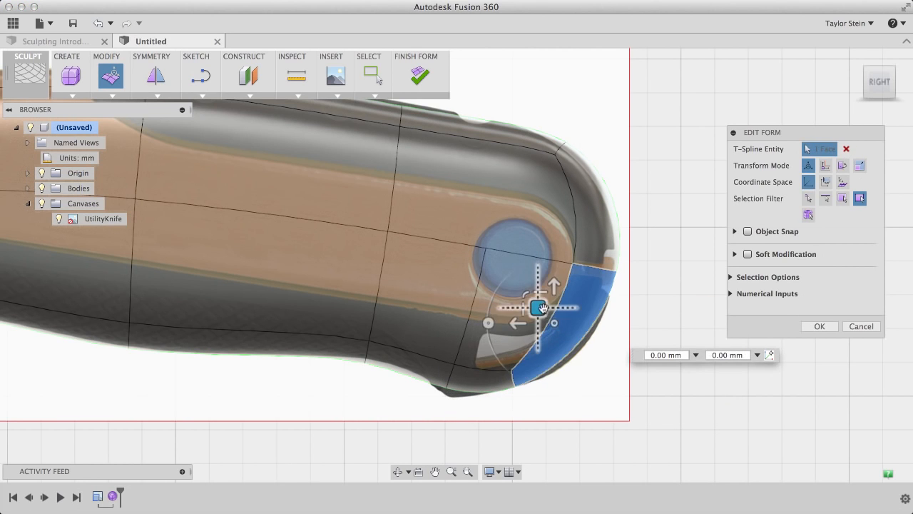
{"action": "left_click_drag", "start_coordinate": [542, 307], "coordinate": [540, 310]}
- Raise the upper edges on the grip's back, ahead of the round button, about 0.9 mm to the knife outline
{"action": "scroll", "coordinate": [418, 252], "scroll_direction": "down", "scroll_amount": 4}
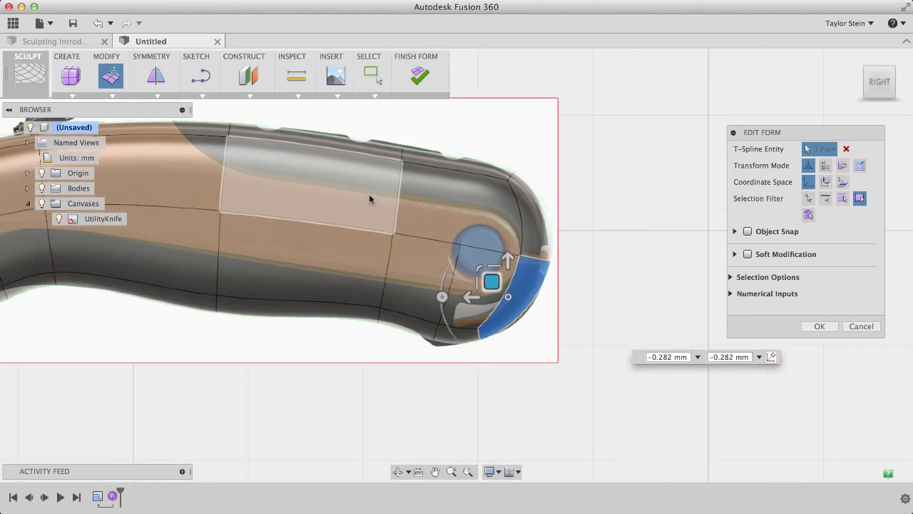
{"action": "scroll", "coordinate": [398, 310], "scroll_direction": "up", "scroll_amount": 5}
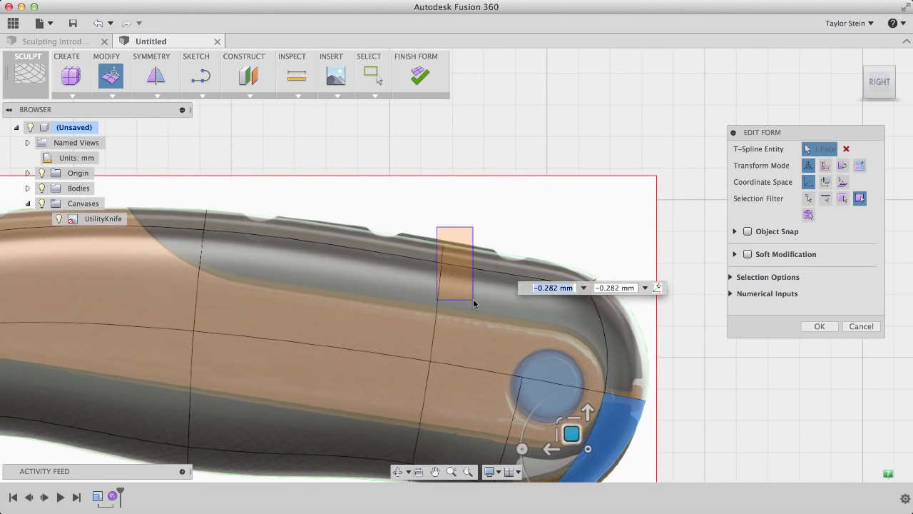
{"action": "left_click", "coordinate": [440, 268]}
{"action": "left_click_drag", "start_coordinate": [443, 247], "coordinate": [448, 238]}
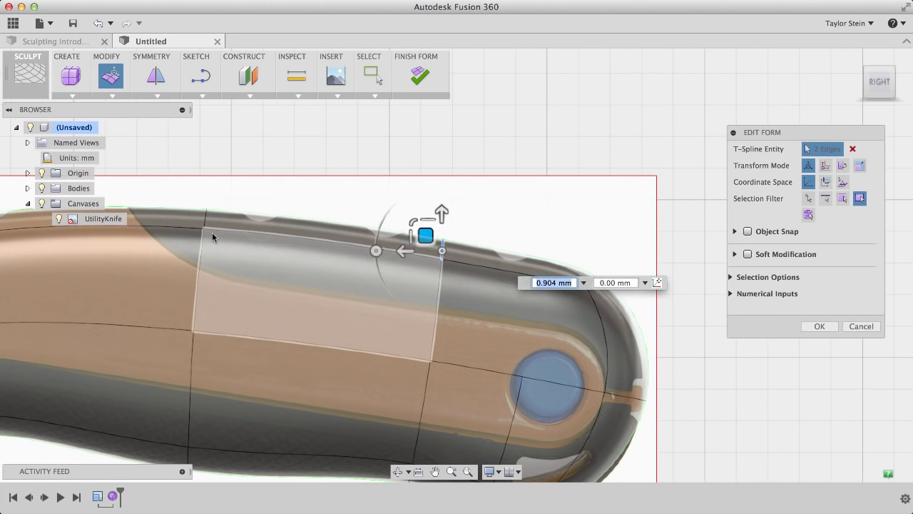
- Move the underside edges ahead of the grip's arch about 1.2 mm up and 5.9 mm toward the nose, and adjust the next lower edges forward
{"action": "scroll", "coordinate": [212, 232], "scroll_direction": "down", "scroll_amount": 3}
{"action": "middle_click_drag", "start_coordinate": [190, 295], "coordinate": [341, 232]}
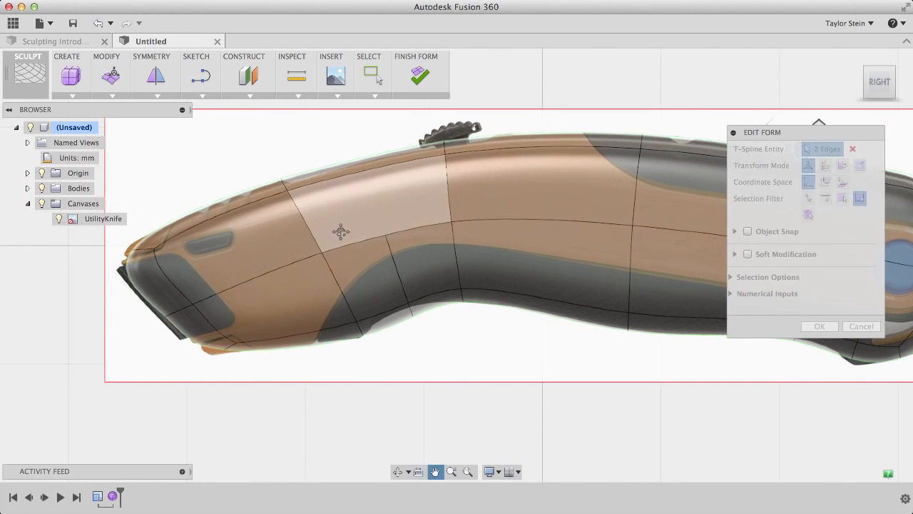
{"action": "left_click_drag", "start_coordinate": [394, 289], "coordinate": [366, 286]}
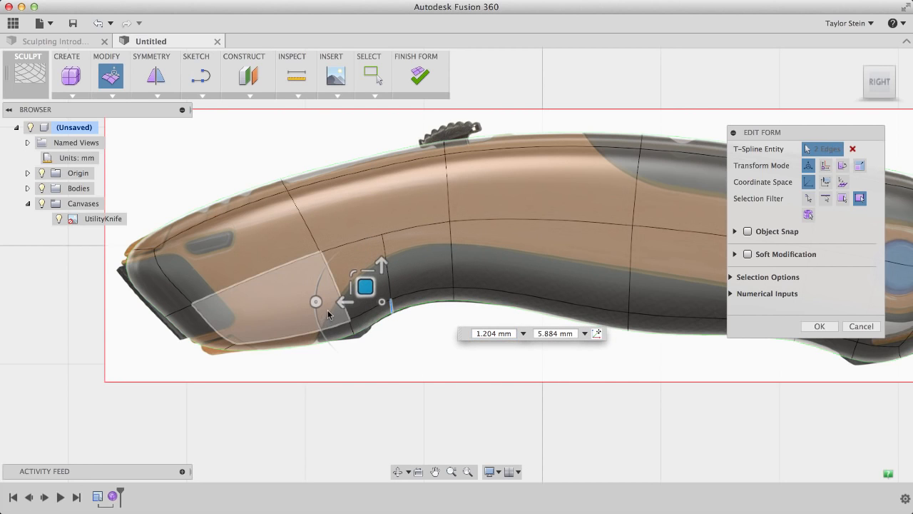
{"action": "left_click_drag", "start_coordinate": [328, 311], "coordinate": [367, 373]}
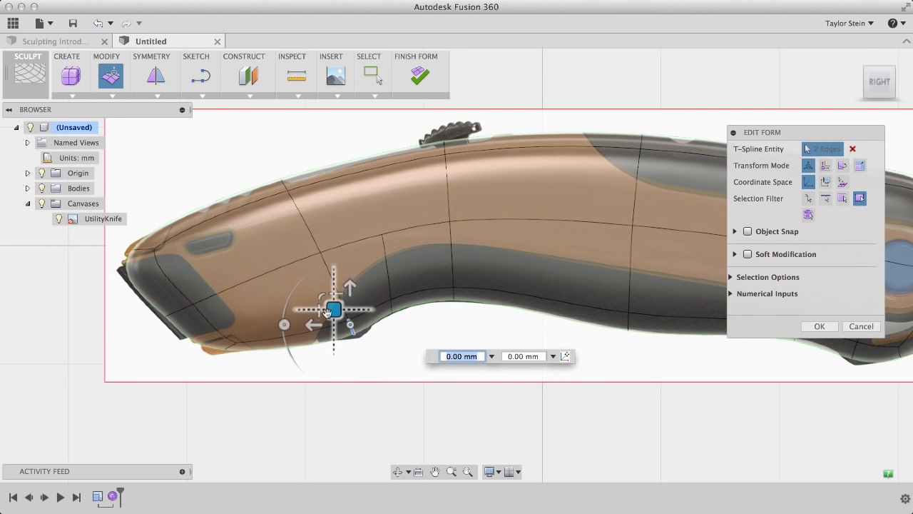
{"action": "mouse_move", "coordinate": [332, 312]}
{"action": "left_mouse_down"}
{"action": "mouse_move", "coordinate": [338, 320]}
{"action": "mouse_move", "coordinate": [334, 309]}
{"action": "left_mouse_up"}
- Move the lower nose corner edges about 0.8 mm down and 3.5 mm forward, the upper ones 0.8 mm down and 2 mm forward; finish editing
{"action": "left_click_drag", "start_coordinate": [184, 326], "coordinate": [282, 408]}
{"action": "left_click_drag", "start_coordinate": [214, 321], "coordinate": [198, 334]}
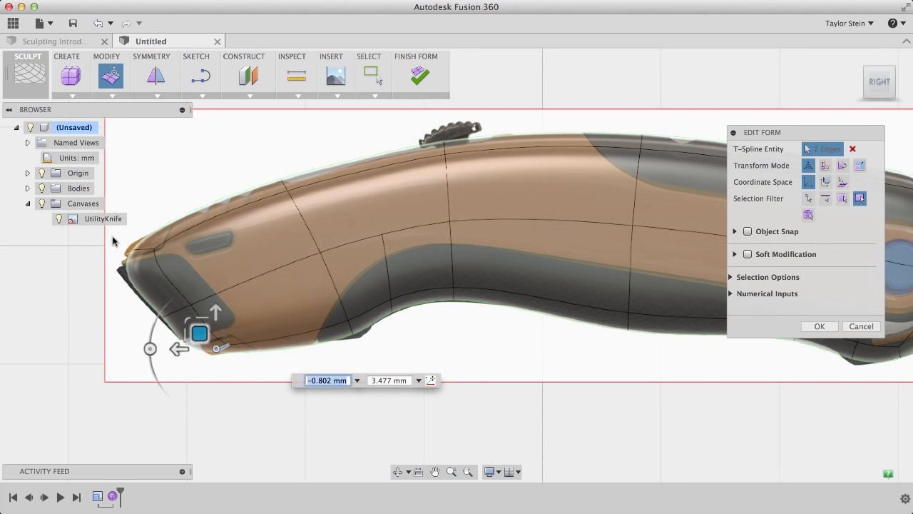
{"action": "left_click_drag", "start_coordinate": [112, 236], "coordinate": [181, 277]}
{"action": "left_click_drag", "start_coordinate": [130, 234], "coordinate": [120, 242]}
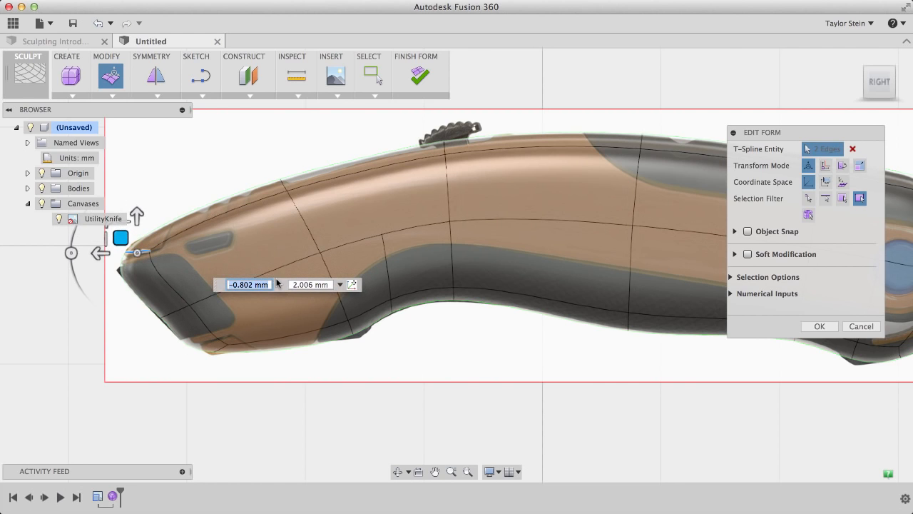
{"action": "left_click", "coordinate": [818, 326]}
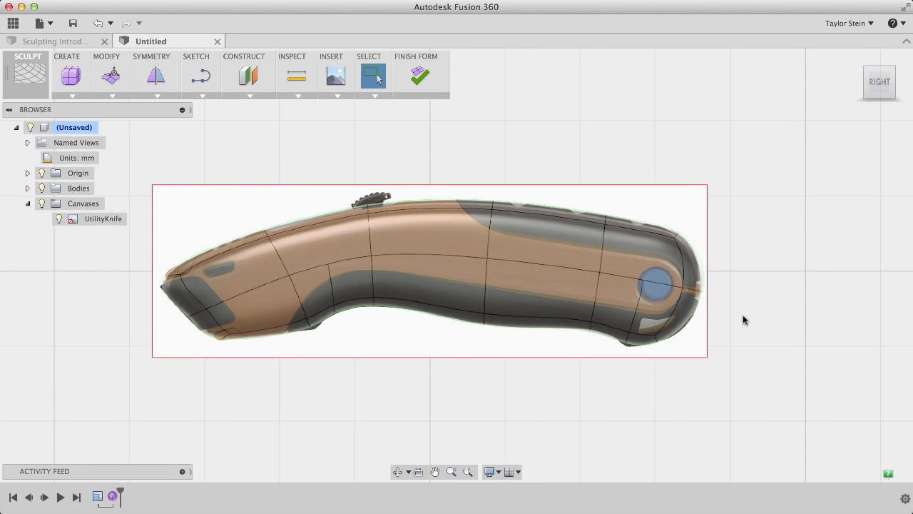
- Insert points in Simple mode across the narrow underside face at the front of the grip's arch, adding a short cross edge
{"action": "left_click", "coordinate": [113, 96]}
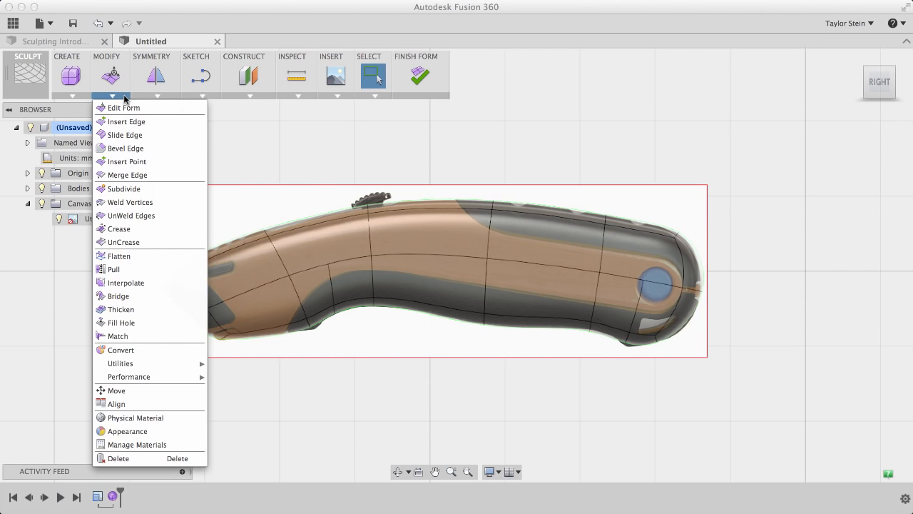
{"action": "left_click", "coordinate": [194, 161]}
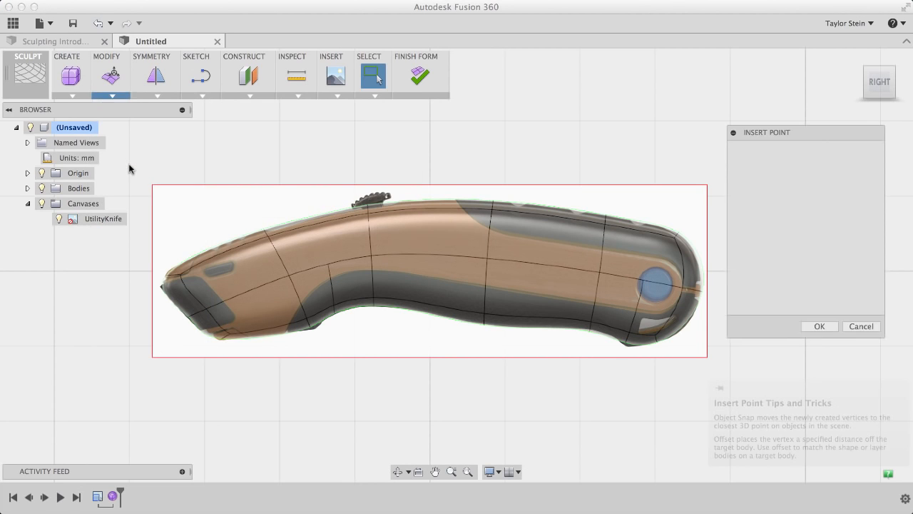
{"action": "scroll", "coordinate": [312, 312], "scroll_direction": "up", "scroll_amount": 5}
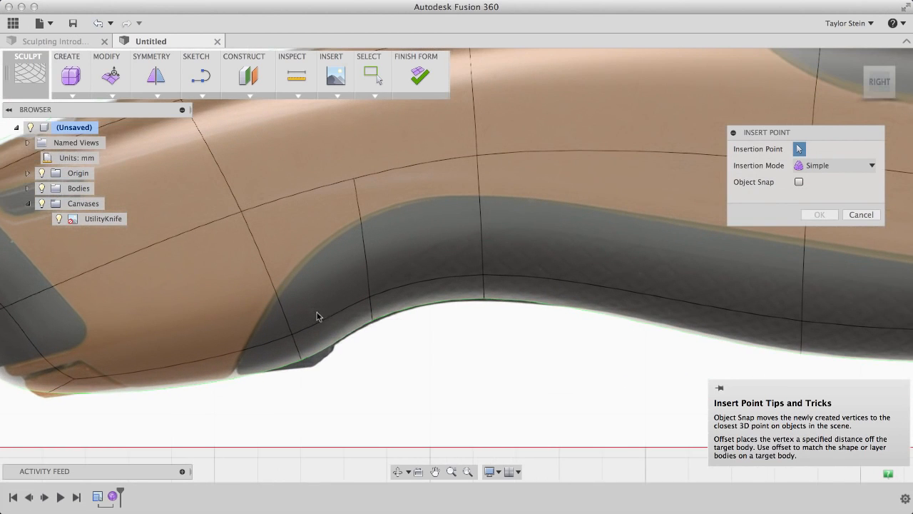
{"action": "left_click", "coordinate": [332, 318]}
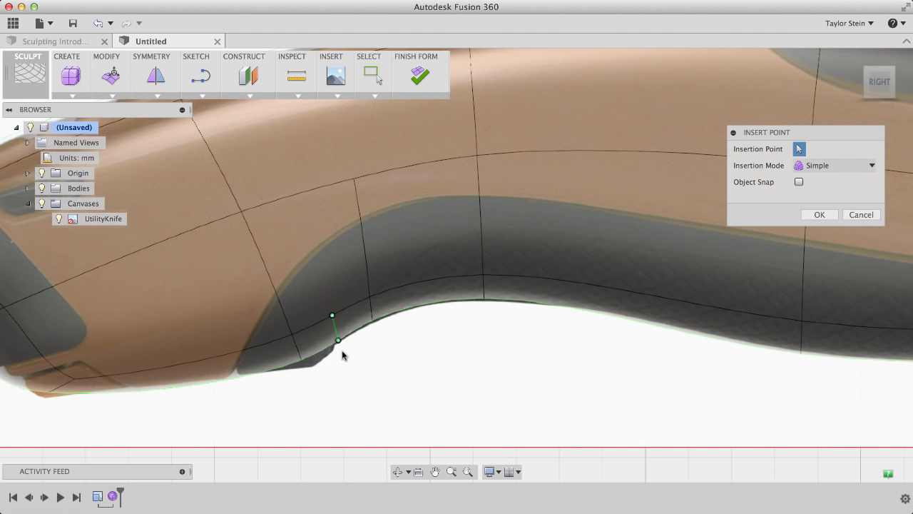
{"action": "left_click", "coordinate": [817, 215]}
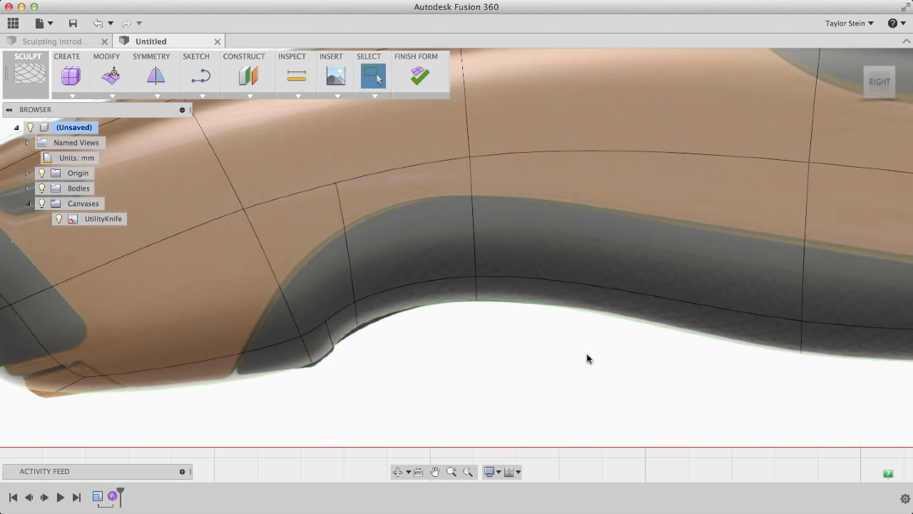
- Insert points in Simple mode across the narrow underside face just ahead of the round button, adding a short cross edge
{"action": "middle_click_drag", "start_coordinate": [807, 334], "coordinate": [171, 289]}
{"action": "scroll", "coordinate": [174, 289], "scroll_direction": "up", "scroll_amount": 1}
{"action": "right_click", "coordinate": [421, 385]}
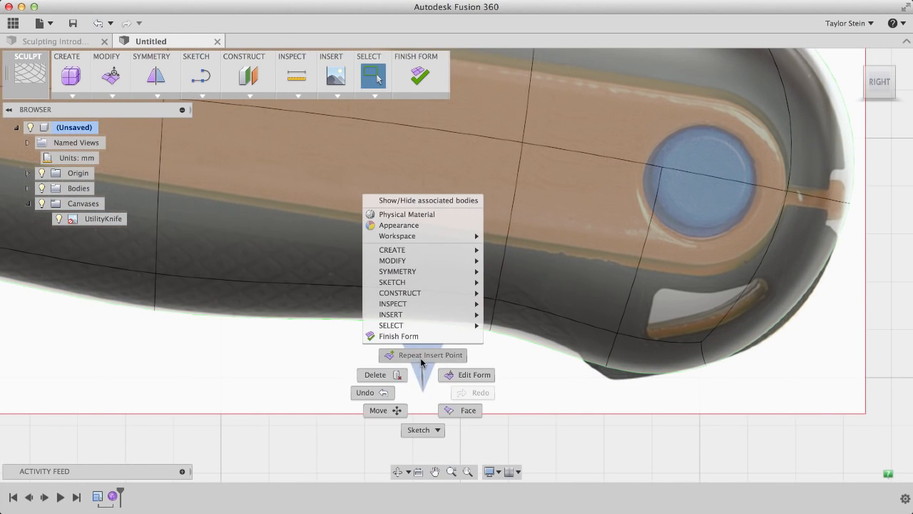
{"action": "left_click", "coordinate": [421, 356]}
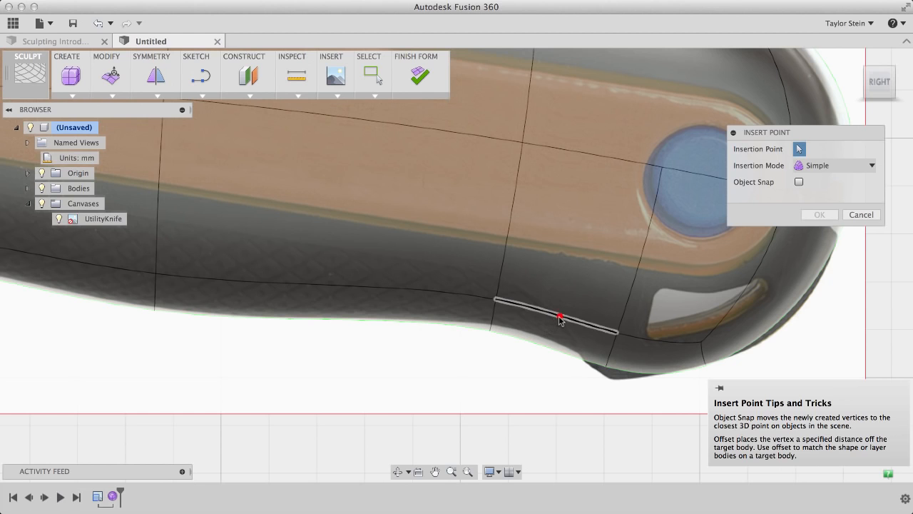
{"action": "left_click", "coordinate": [551, 349]}
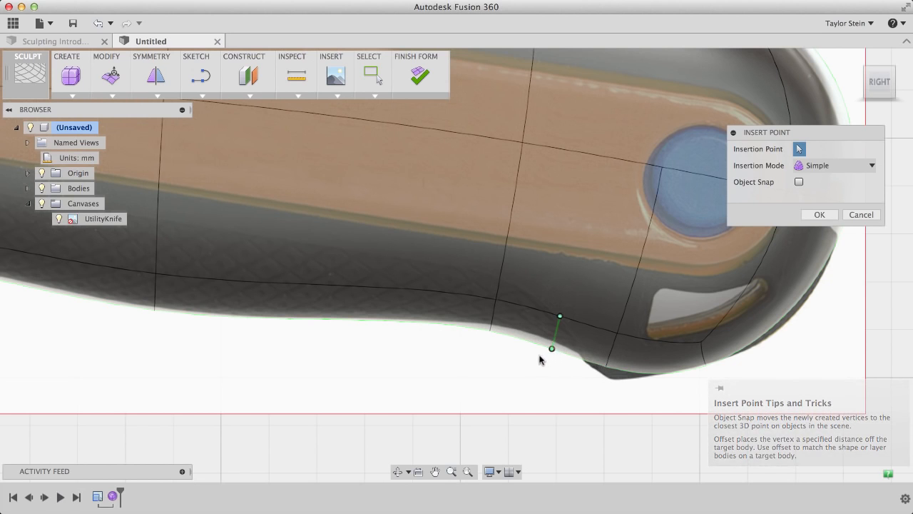
{"action": "left_click", "coordinate": [820, 214]}
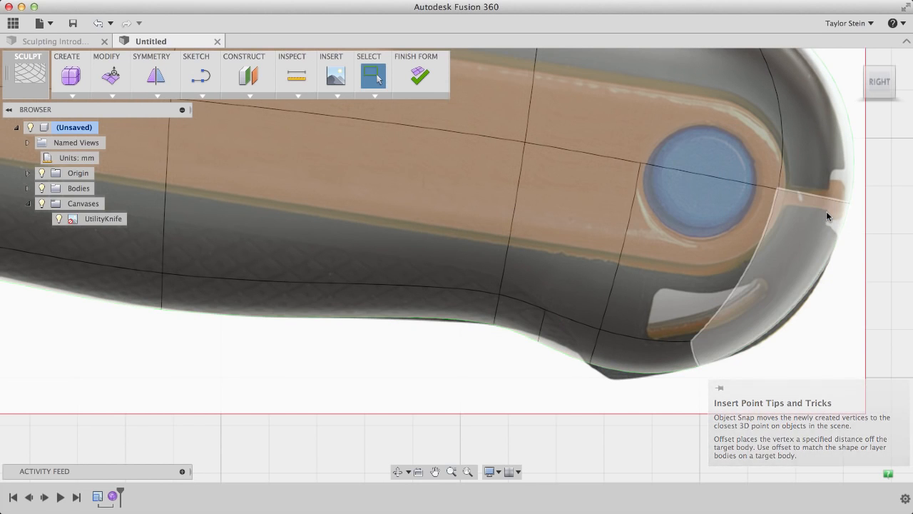
- Pull the lower edges below the round button down and rearward, and move the short inserted edges ahead about 0.5 mm up and 2.8 mm rearward
{"action": "left_click", "coordinate": [103, 86]}
{"action": "left_click", "coordinate": [598, 341]}
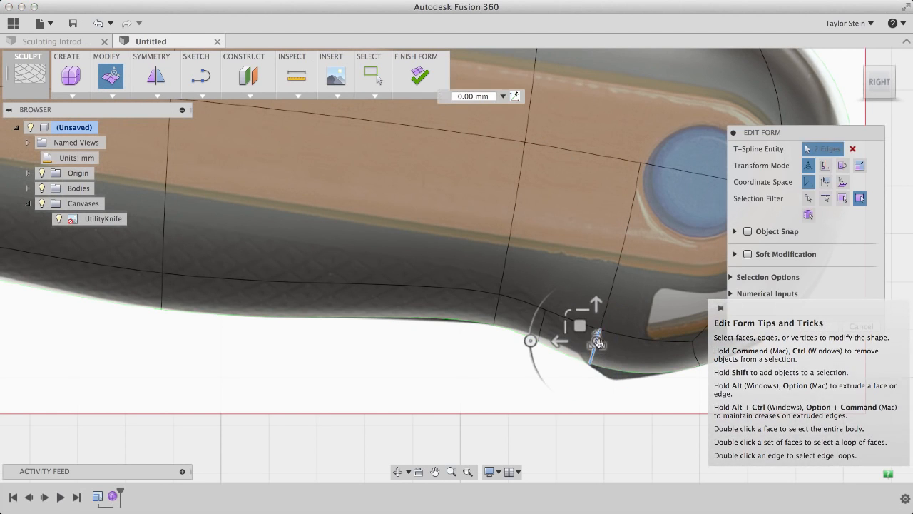
{"action": "mouse_move", "coordinate": [579, 325]}
{"action": "left_mouse_down"}
{"action": "mouse_move", "coordinate": [597, 342]}
{"action": "mouse_move", "coordinate": [588, 341]}
{"action": "left_mouse_up"}
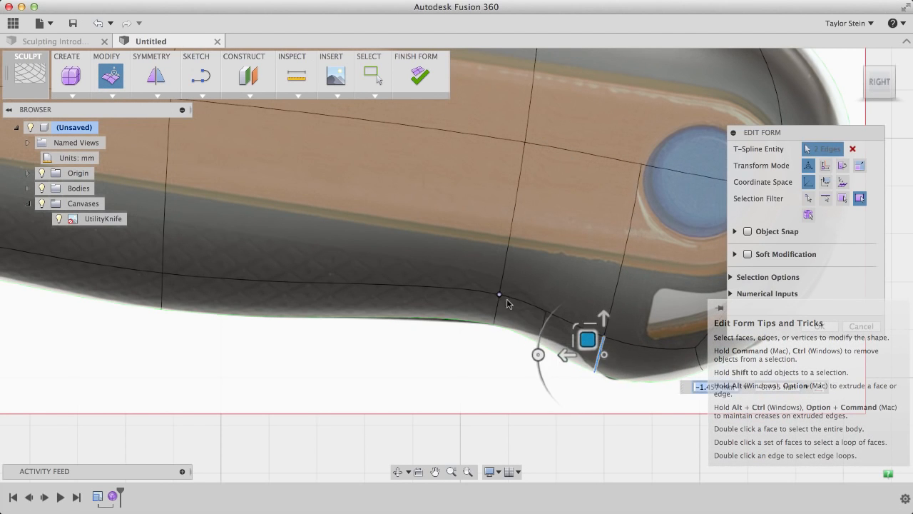
{"action": "left_click", "coordinate": [527, 303]}
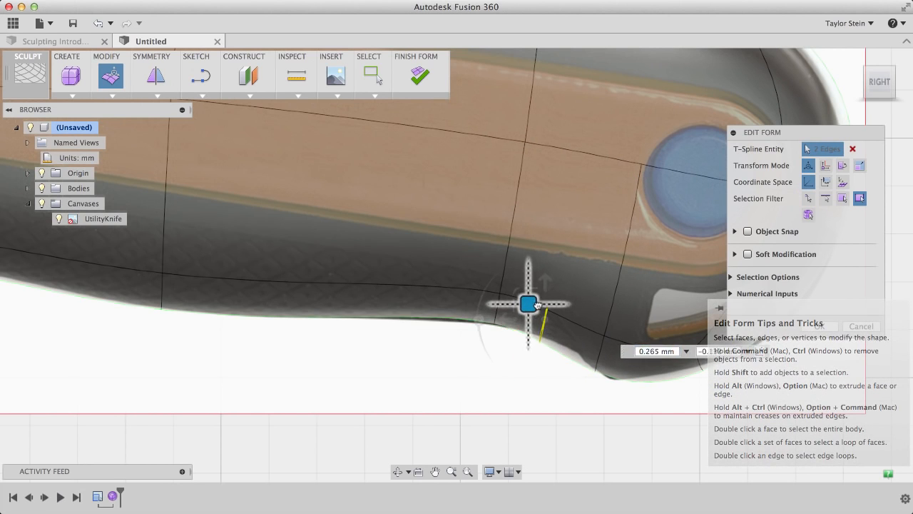
{"action": "left_click_drag", "start_coordinate": [538, 305], "coordinate": [563, 302]}
{"action": "scroll", "coordinate": [448, 334], "scroll_direction": "down", "scroll_amount": 3}
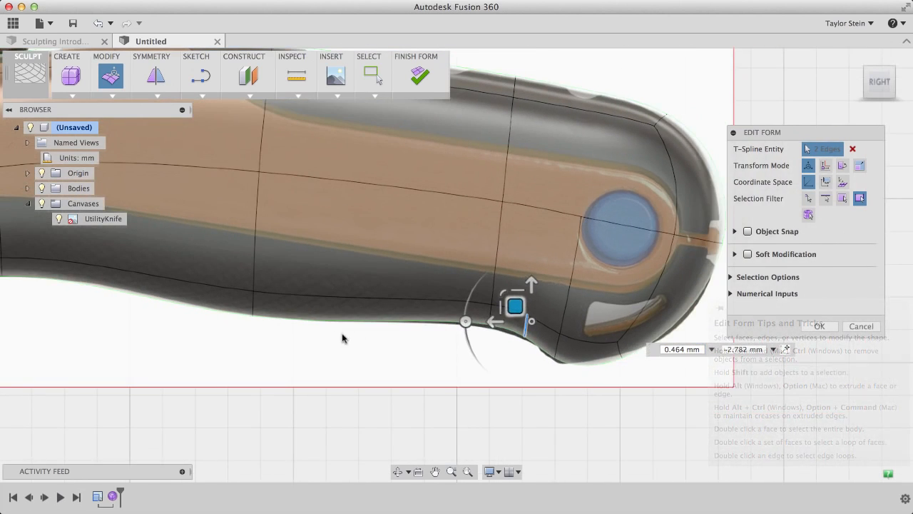
- Shift the short inserted edges at the front of the grip's arch, and move the lower cross edges ahead of them toward the nose
{"action": "scroll", "coordinate": [342, 338], "scroll_direction": "up", "scroll_amount": 3}
{"action": "left_click", "coordinate": [150, 329]}
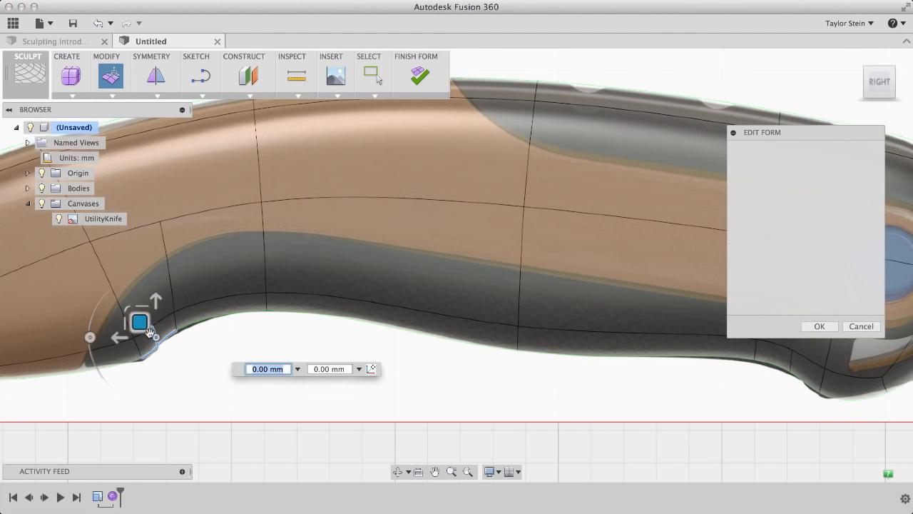
{"action": "scroll", "coordinate": [162, 348], "scroll_direction": "up", "scroll_amount": 2}
{"action": "middle_click_drag", "start_coordinate": [162, 388], "coordinate": [494, 411]}
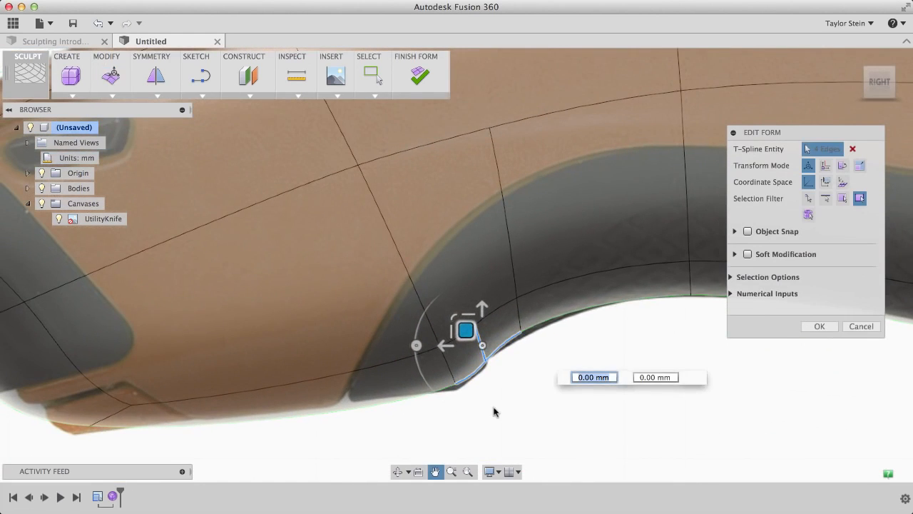
{"action": "scroll", "coordinate": [489, 371], "scroll_direction": "up", "scroll_amount": 2}
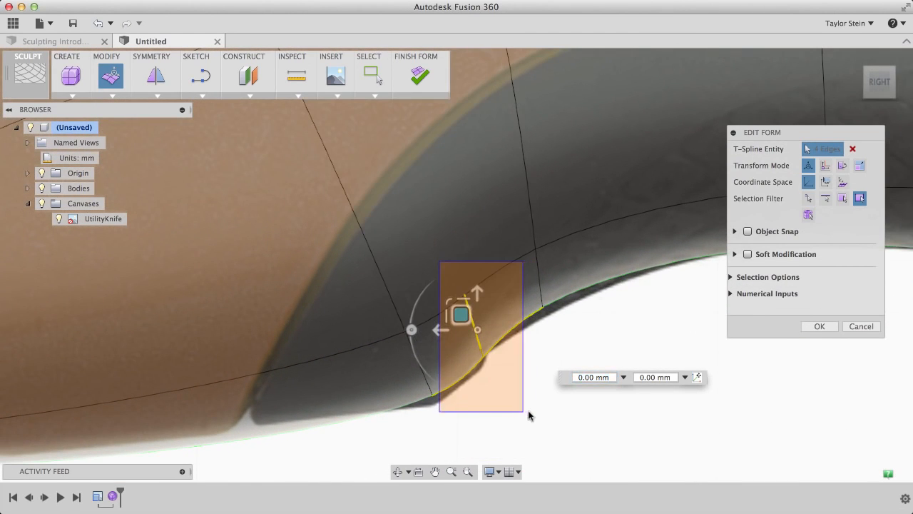
{"action": "left_click_drag", "start_coordinate": [452, 299], "coordinate": [432, 440]}
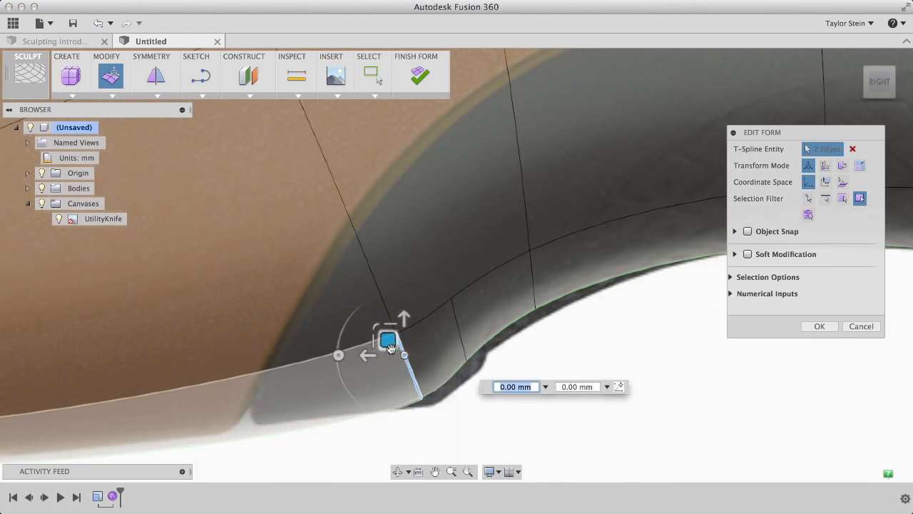
{"action": "left_click_drag", "start_coordinate": [387, 340], "coordinate": [131, 336]}
- Move the short inserted edges at the front of the grip's arch about 1.7 mm down and 0.3 mm toward the nose
{"action": "left_click_drag", "start_coordinate": [400, 280], "coordinate": [499, 397]}
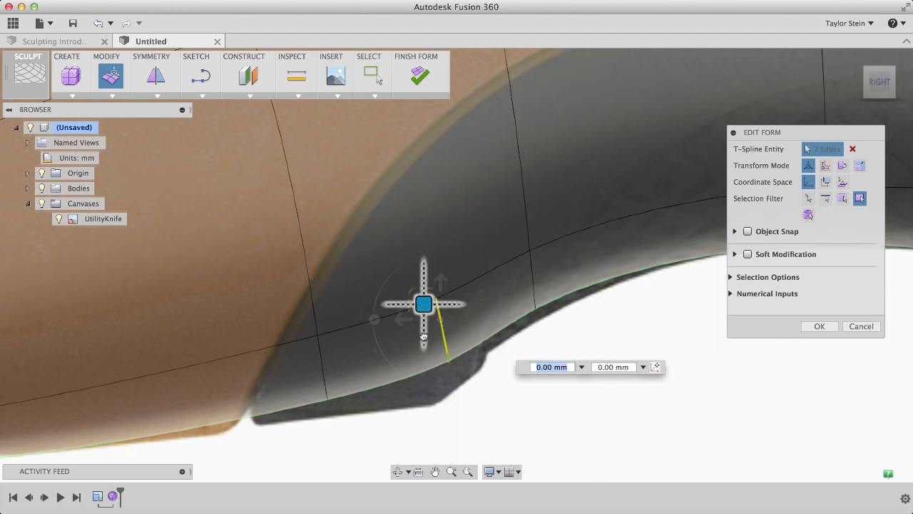
{"action": "left_click_drag", "start_coordinate": [420, 302], "coordinate": [419, 344]}
{"action": "scroll", "coordinate": [419, 343], "scroll_direction": "down", "scroll_amount": 5}
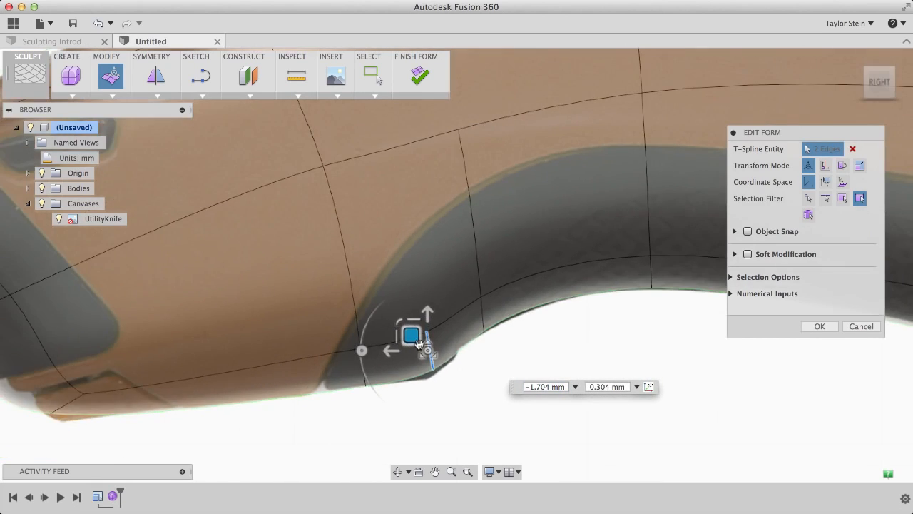
- Rotate the side face at the middle of the grip by 6.5 degrees and finish editing the form
{"action": "scroll", "coordinate": [419, 343], "scroll_direction": "down", "scroll_amount": 5}
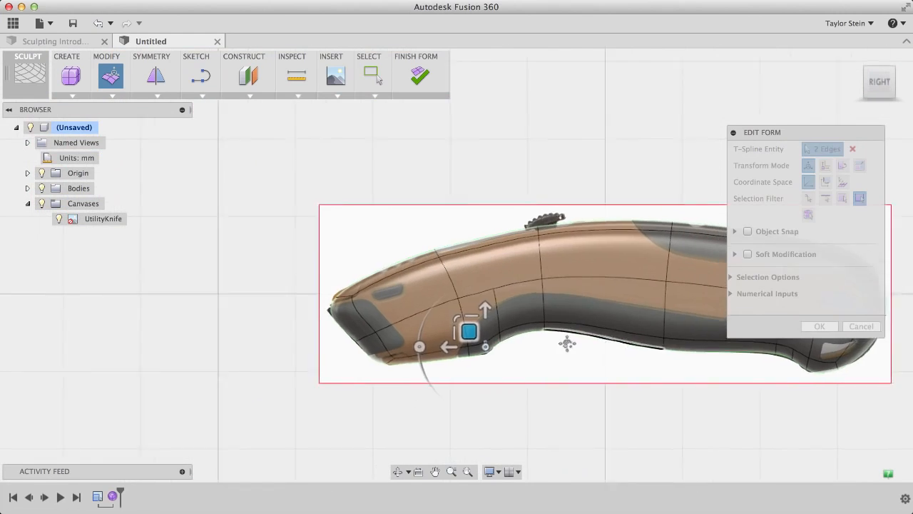
{"action": "scroll", "coordinate": [455, 361], "scroll_direction": "down", "scroll_amount": 1}
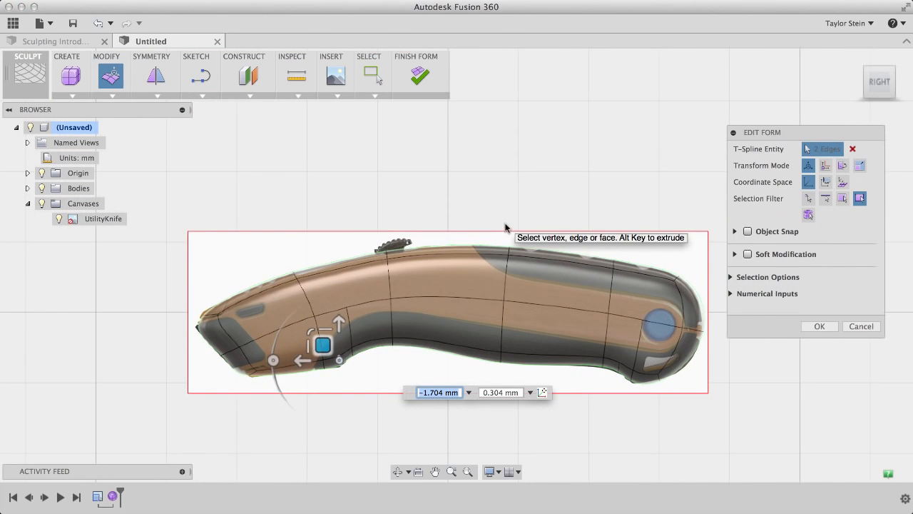
{"action": "middle_click_drag", "start_coordinate": [461, 204], "coordinate": [530, 242], "text": "shift"}
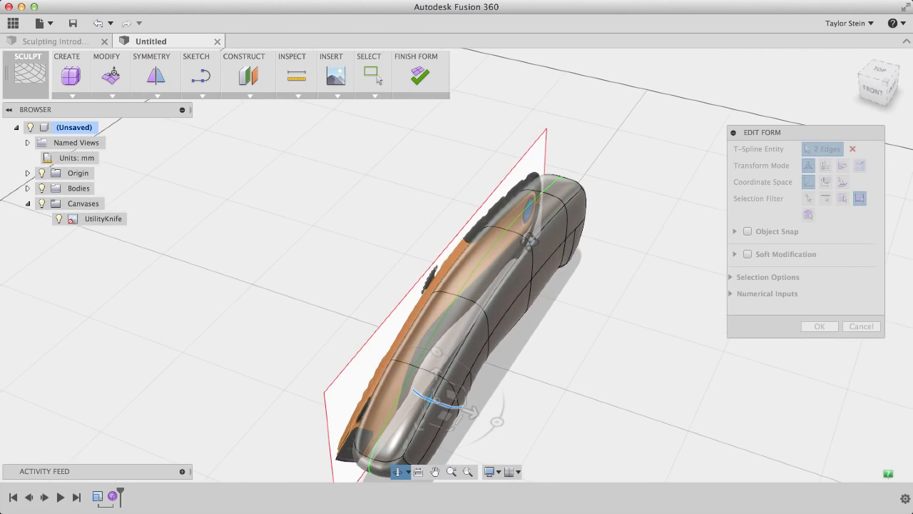
{"action": "left_click", "coordinate": [501, 306]}
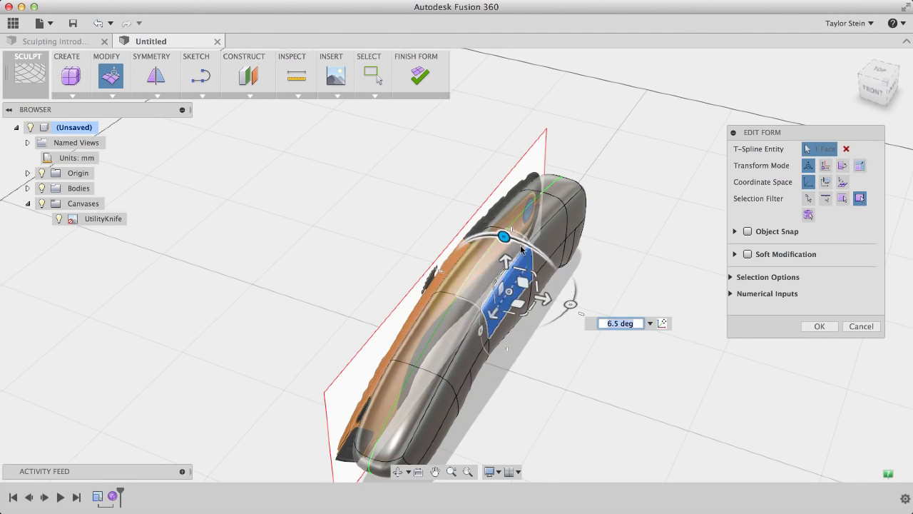
{"action": "left_click", "coordinate": [816, 326]}
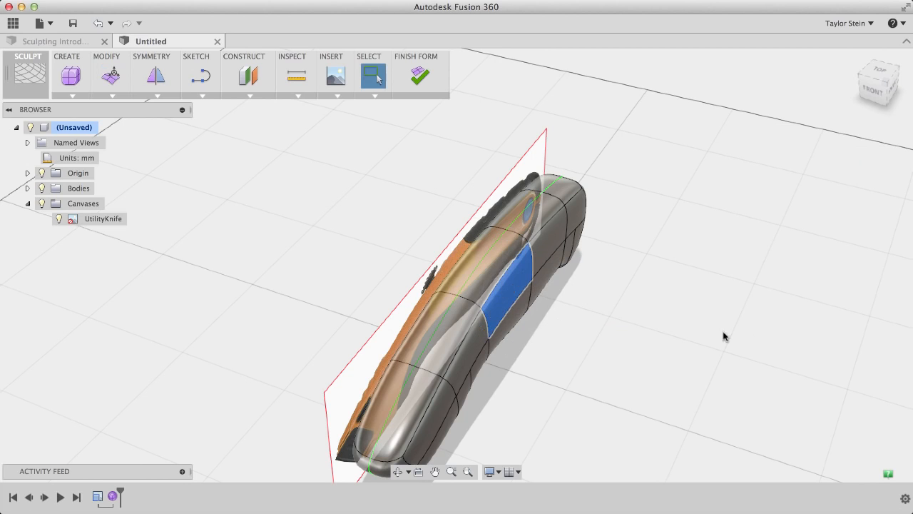
- Hide the UtilityKnife reference canvas and view the sculpted body from its side
{"action": "left_click", "coordinate": [58, 219]}
{"action": "mouse_move", "coordinate": [254, 231]}
{"action": "middle_mouse_down", "text": "shift"}
{"action": "mouse_move", "coordinate": [228, 206]}
{"action": "mouse_move", "coordinate": [176, 193]}
{"action": "mouse_move", "coordinate": [192, 188]}
{"action": "mouse_move", "coordinate": [202, 200]}
{"action": "mouse_move", "coordinate": [180, 193]}
{"action": "middle_mouse_up", "text": "shift"}
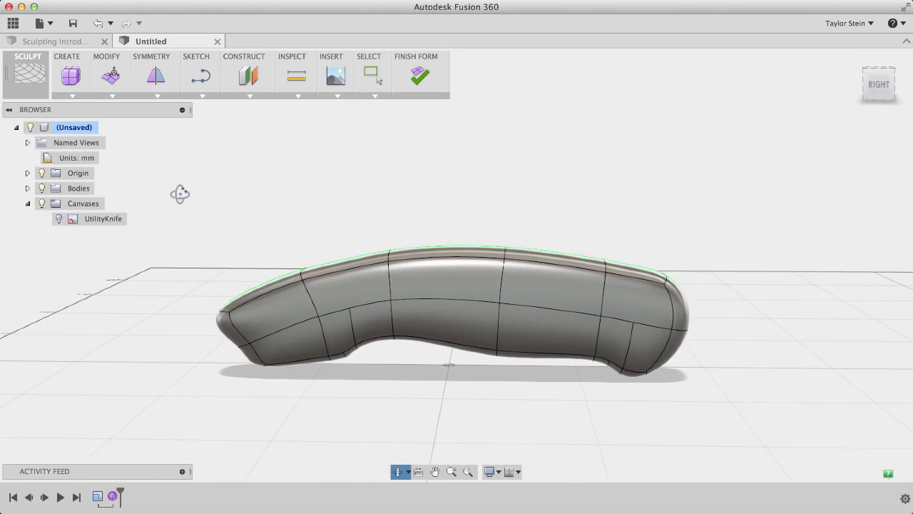